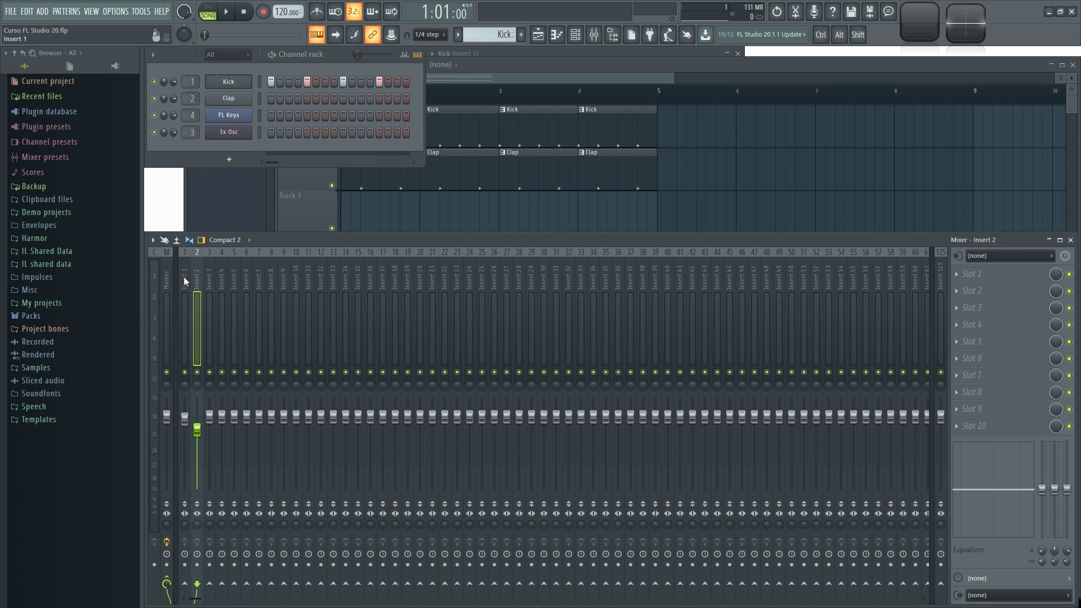
Step: Load Fruity Peak Controller into the first effect slot of mixer track Insert 1
click(958, 274)
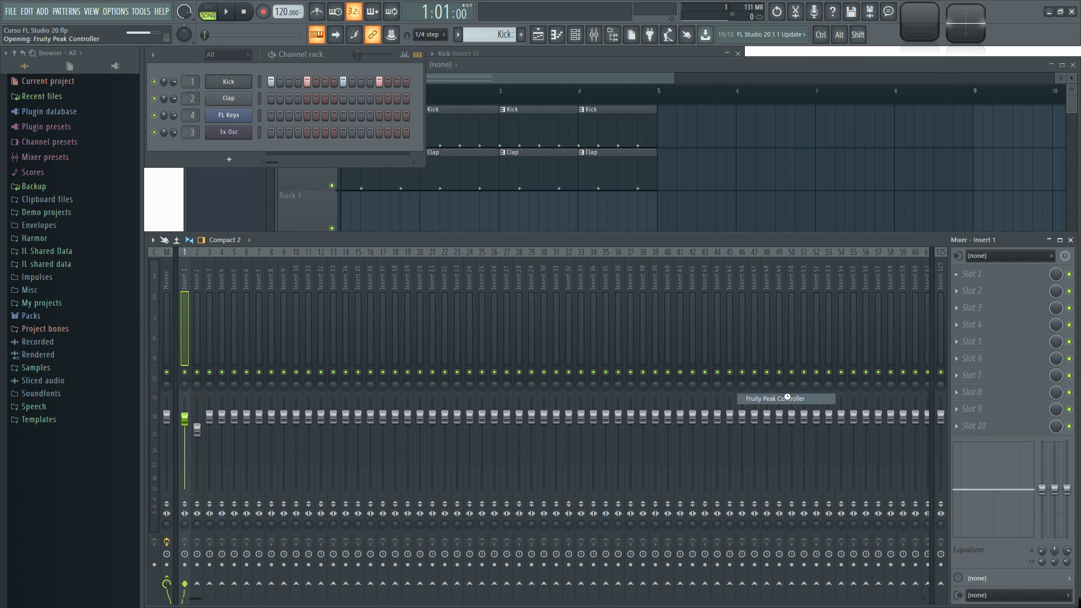
click(787, 398)
drag(494, 261, 500, 239)
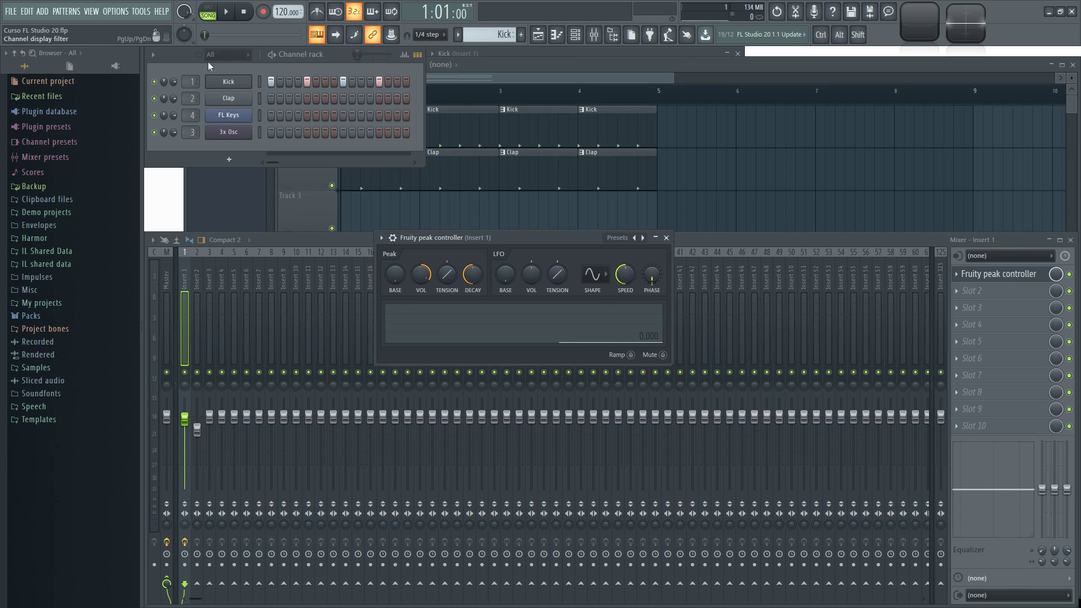
Step: Link the 3x Osc channel volume to the internal controller Peak ctrl - Peak
right_click(174, 132)
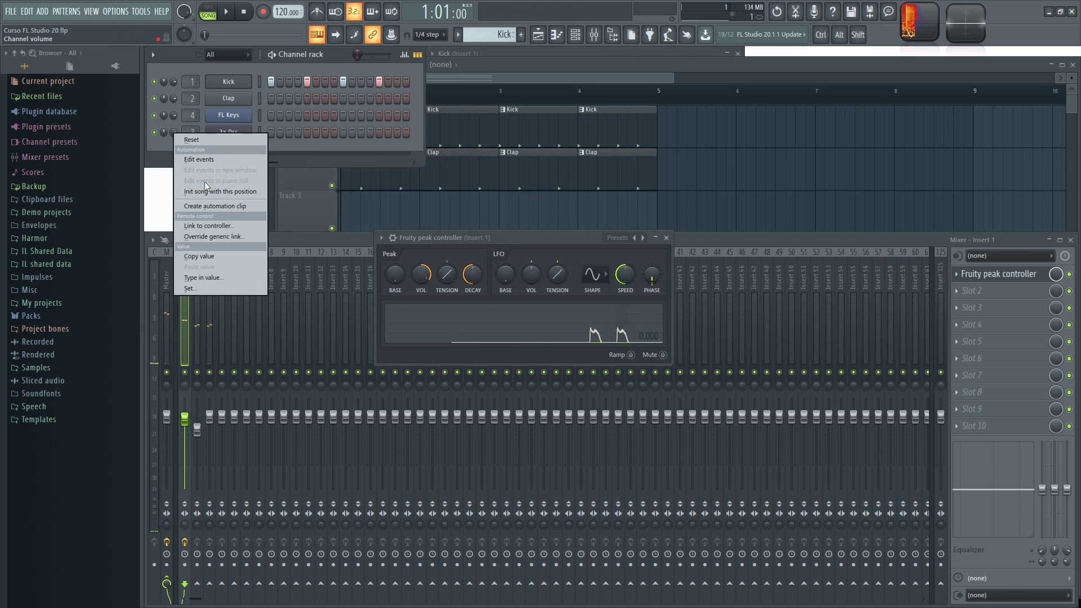
click(200, 228)
click(571, 282)
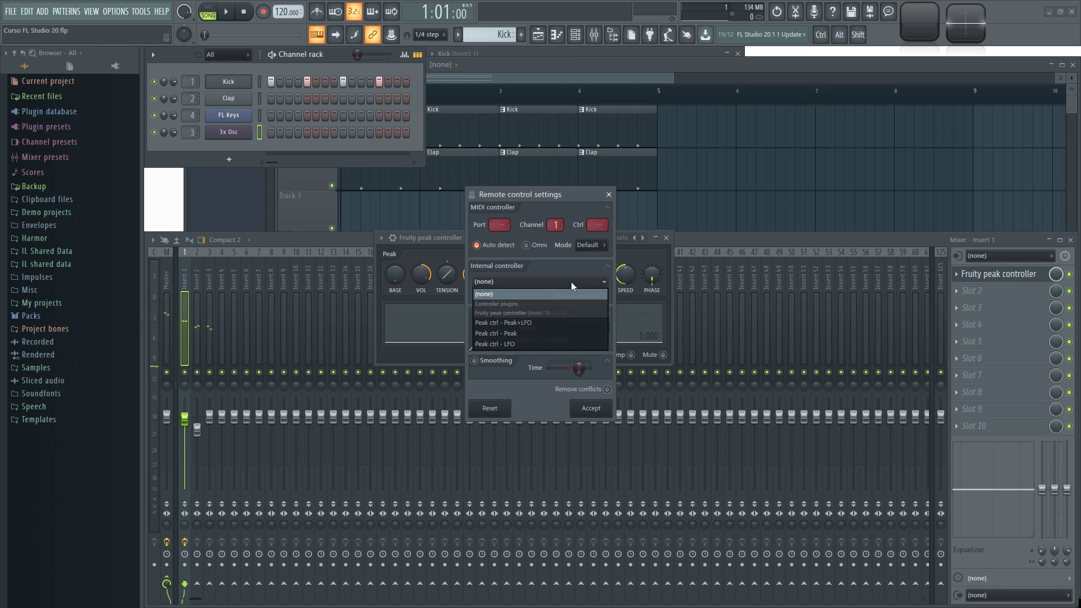
click(507, 333)
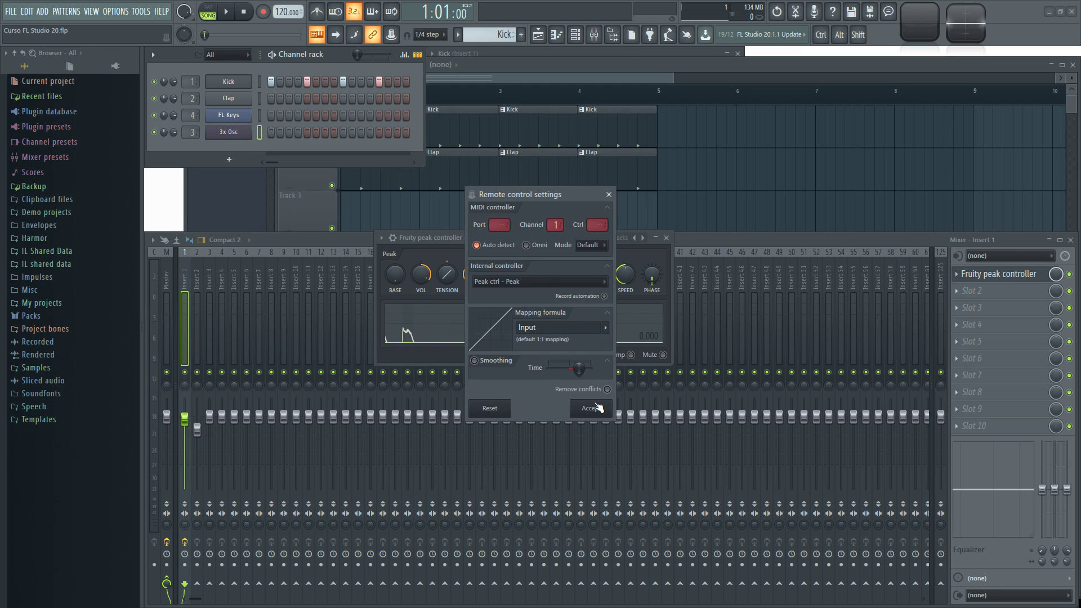
click(592, 408)
Step: Raise the Peak base level and turn the Peak volume negative, audition the ducking, and close the Fruity Peak Controller
drag(526, 239, 542, 236)
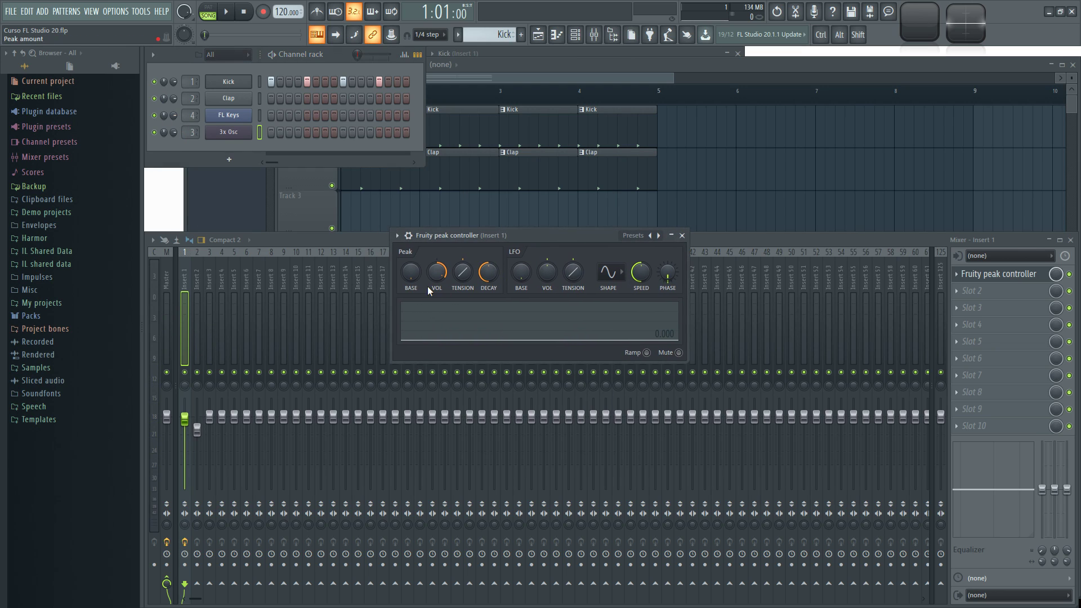
drag(412, 273, 415, 270)
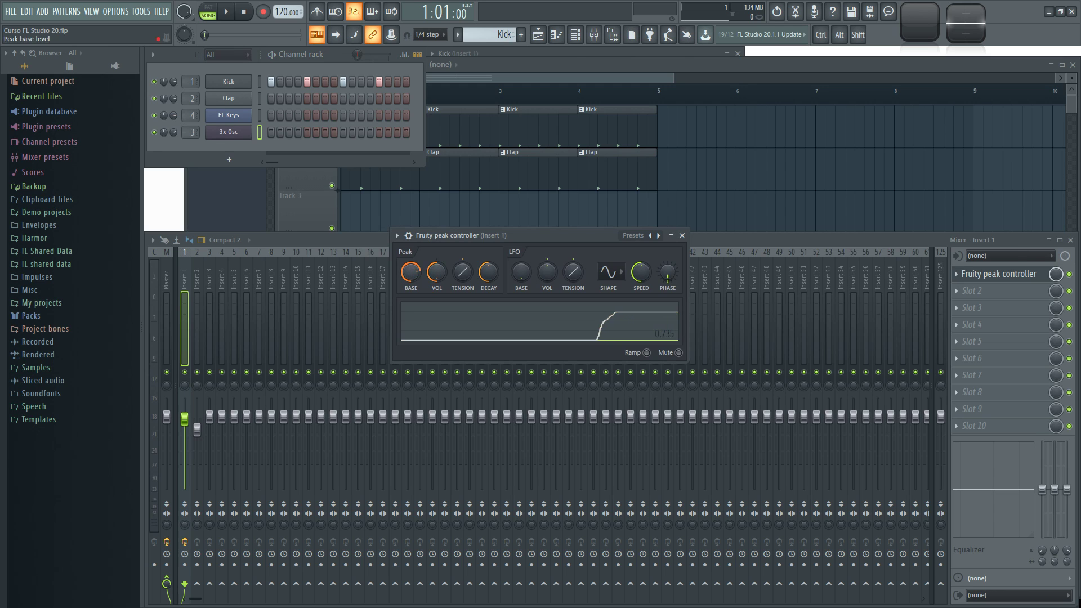
key(space)
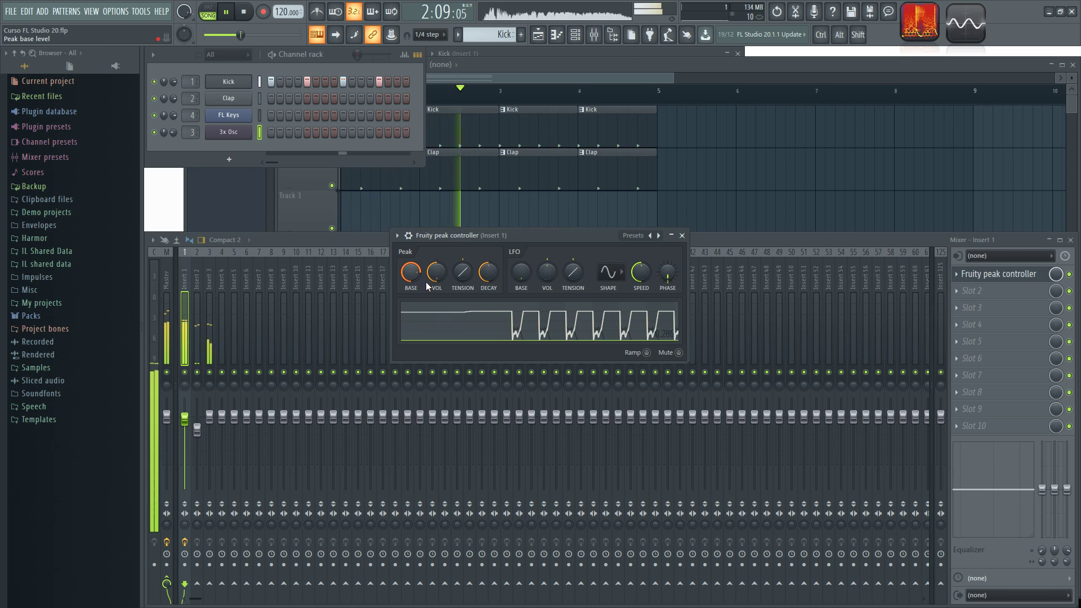
key(space)
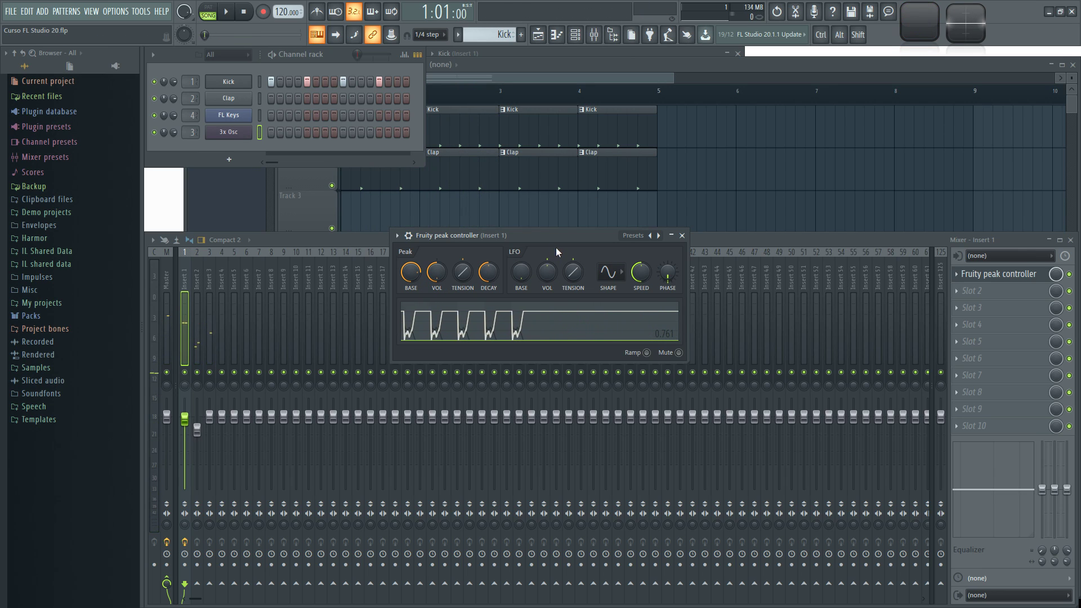
drag(548, 235, 546, 256)
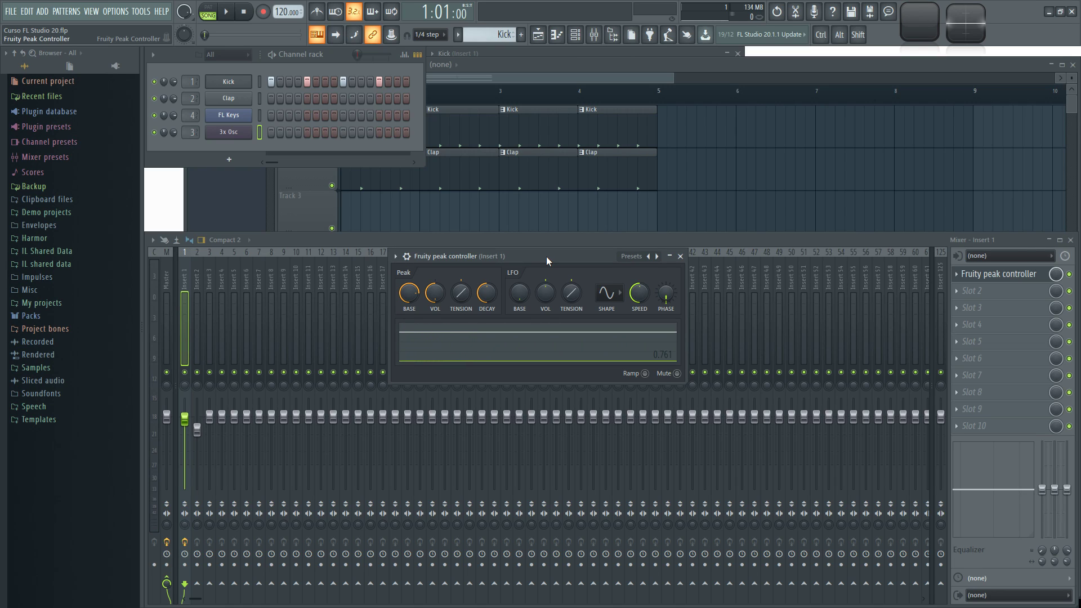
click(680, 257)
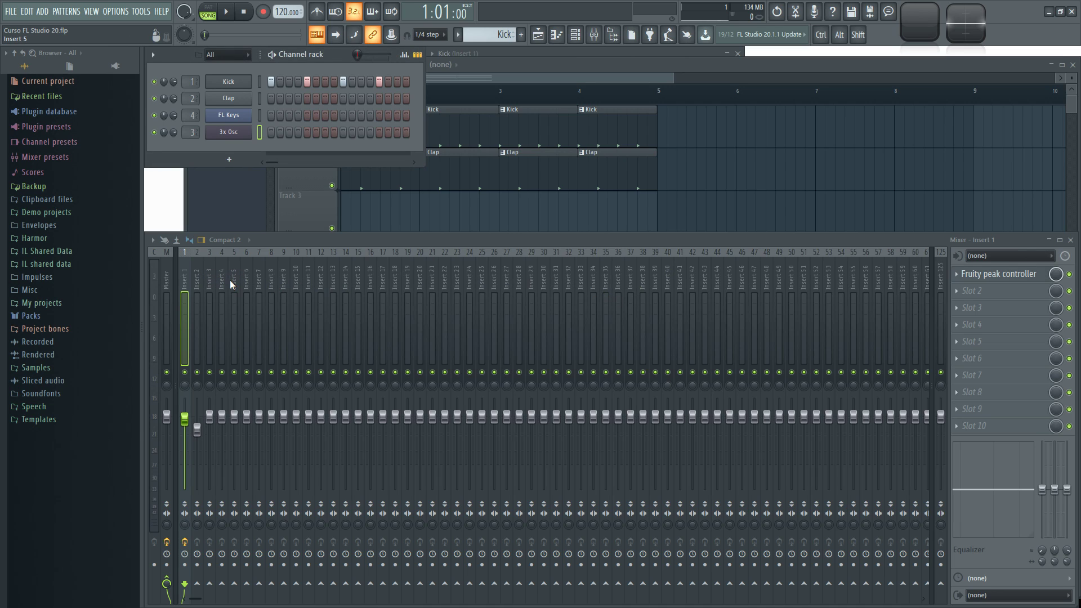
Step: Rename mixer track Insert 3 as Sidechain after briefly auditioning the song
key(space)
key(space)
click(209, 275)
double_click(209, 275)
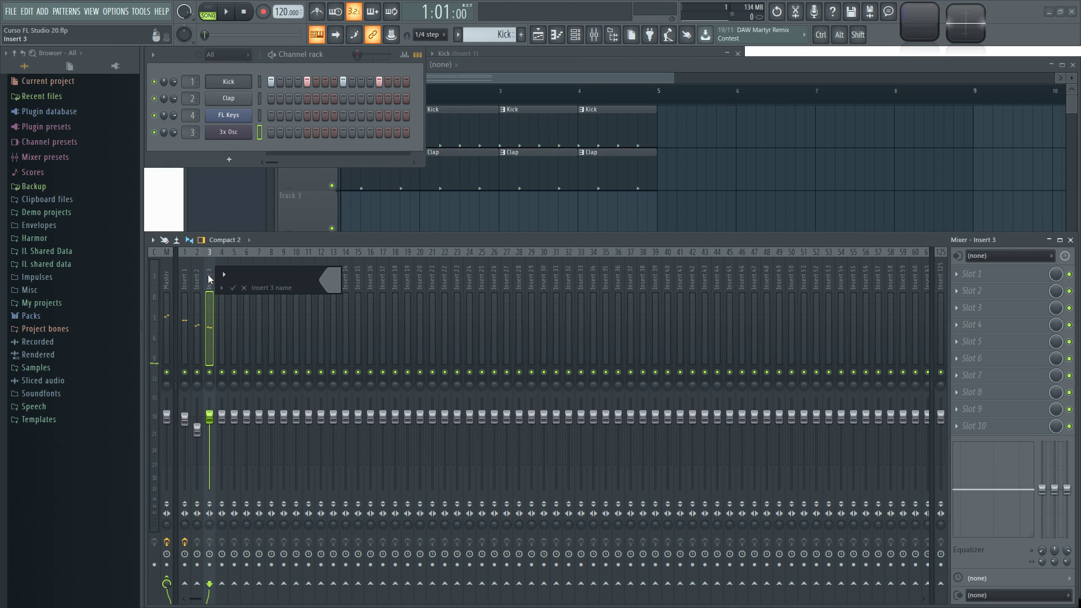
text(Sidechain)
key(Return)
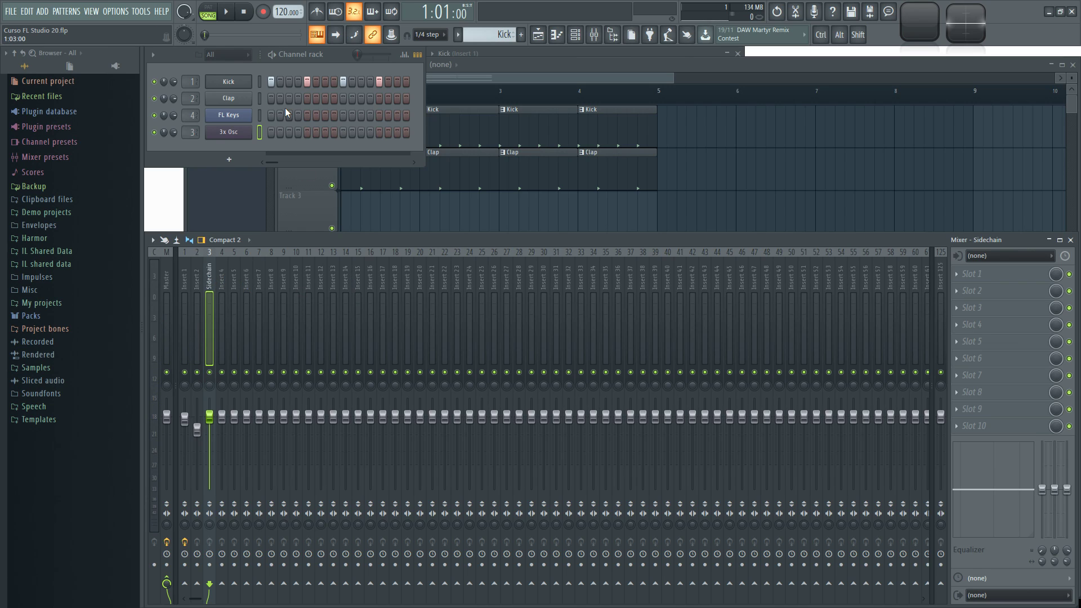
Step: Disable the Fruity Peak Controller on Insert 1 and compare the song's playback with and without it
key(space)
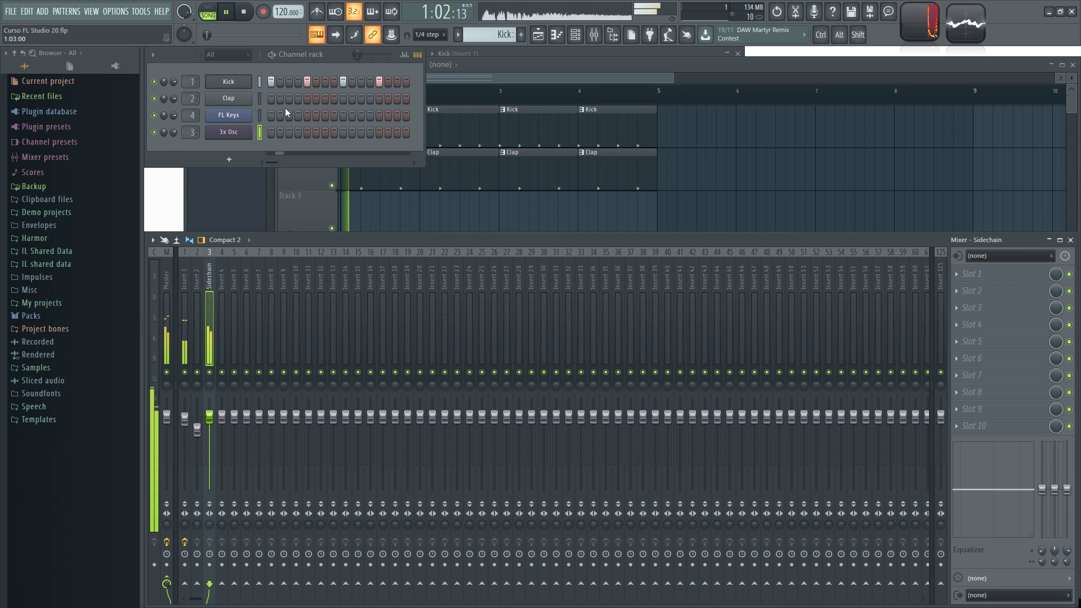
key(space)
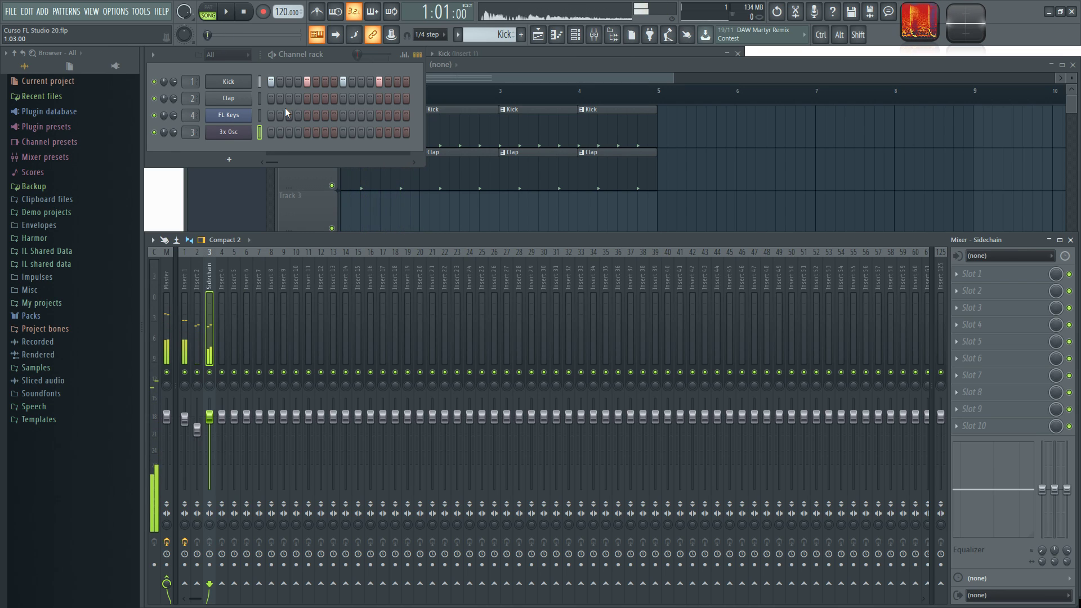
click(183, 271)
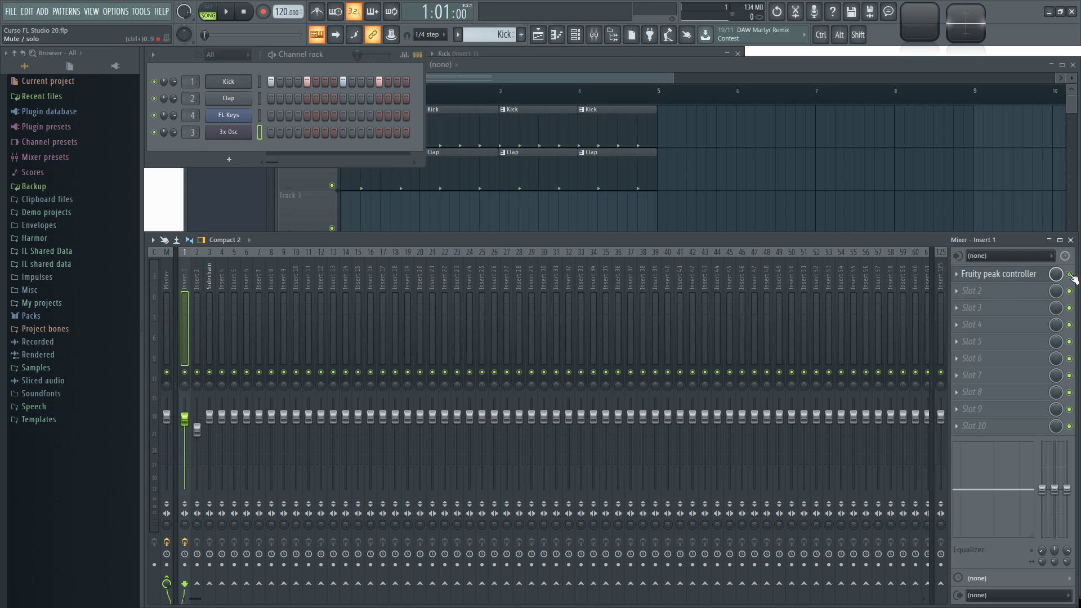
click(209, 276)
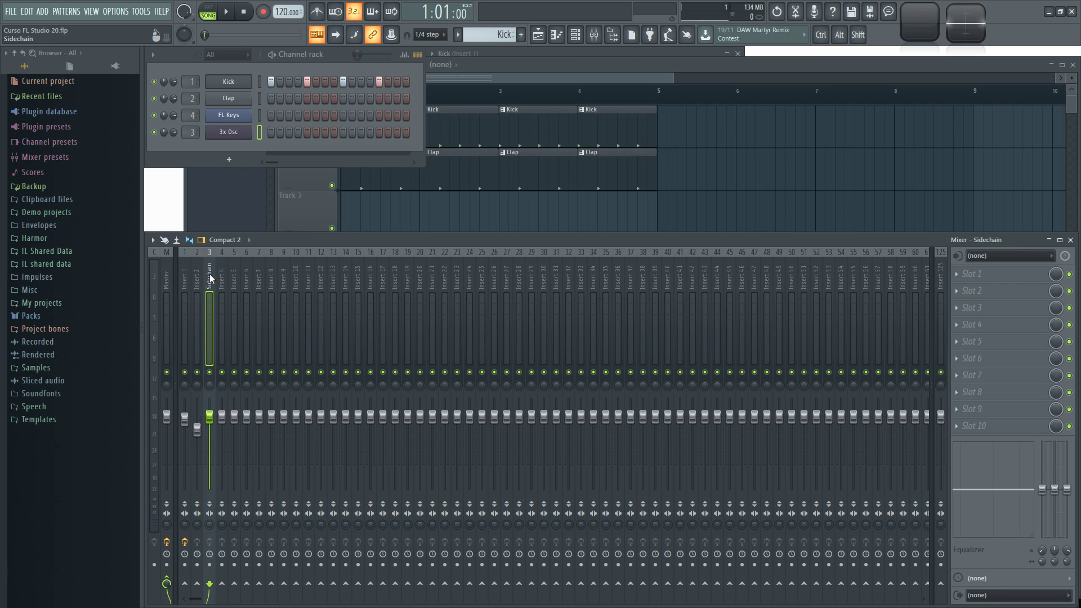
key(space)
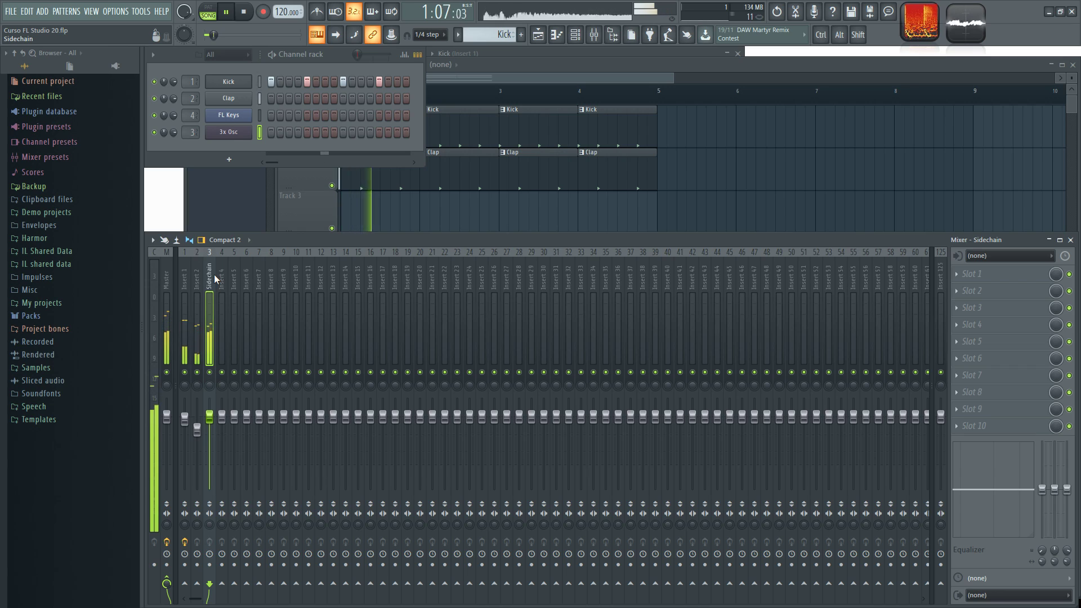
key(space)
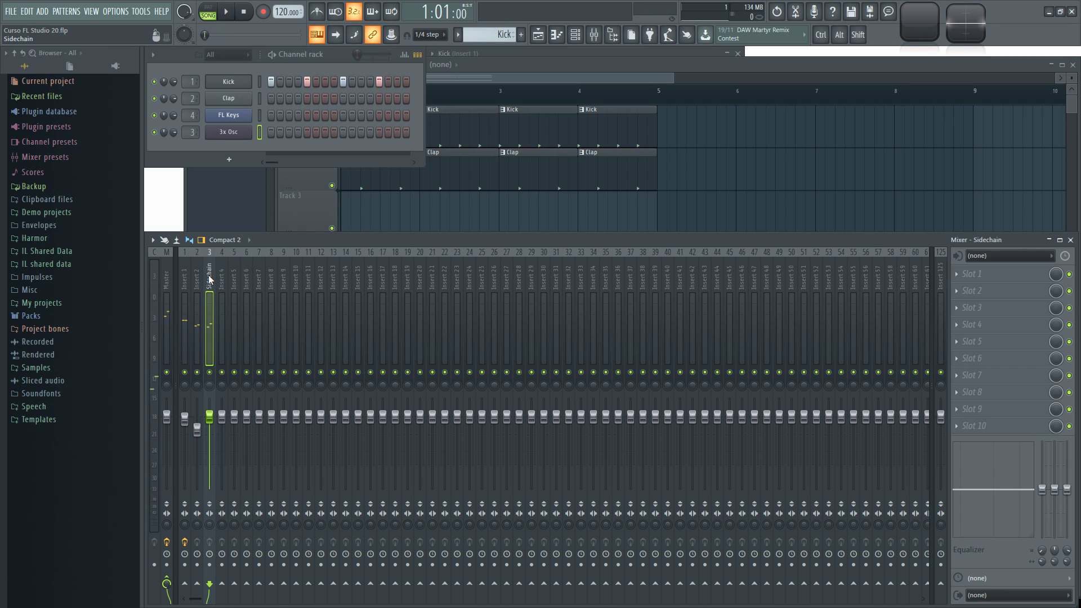
key(space)
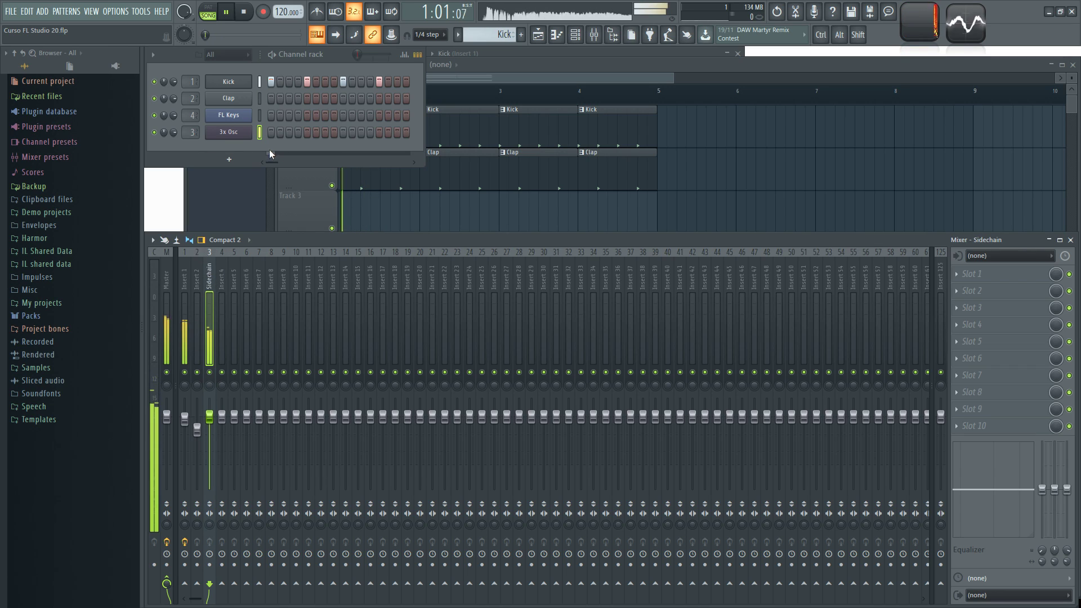
key(space)
Step: Load Fruity Limiter into the first effect slot of the Sidechain track and switch it to COMP mode
click(958, 275)
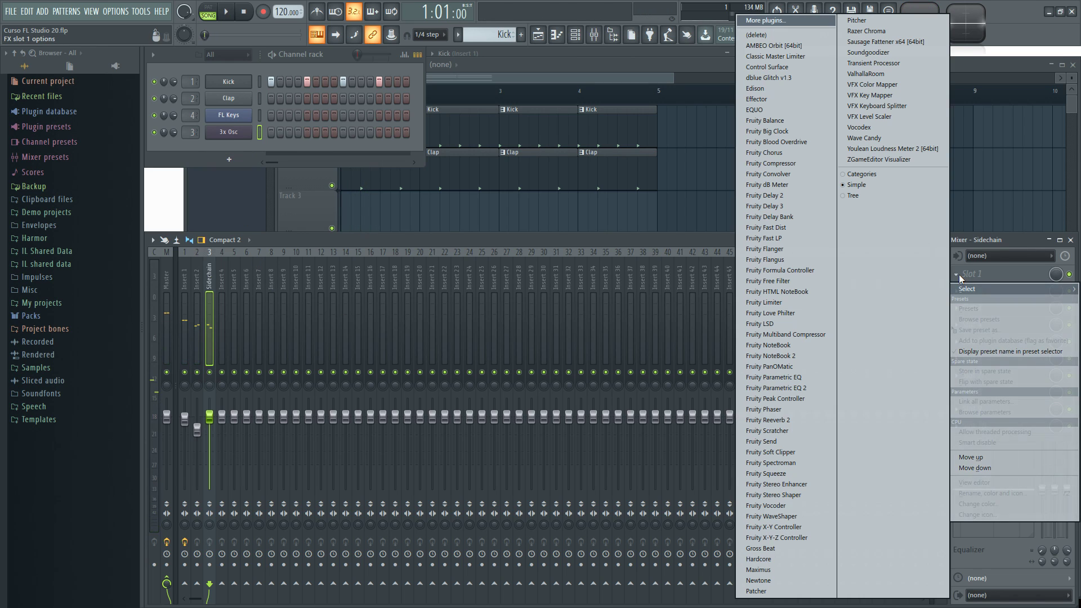
click(776, 303)
drag(360, 109, 617, 214)
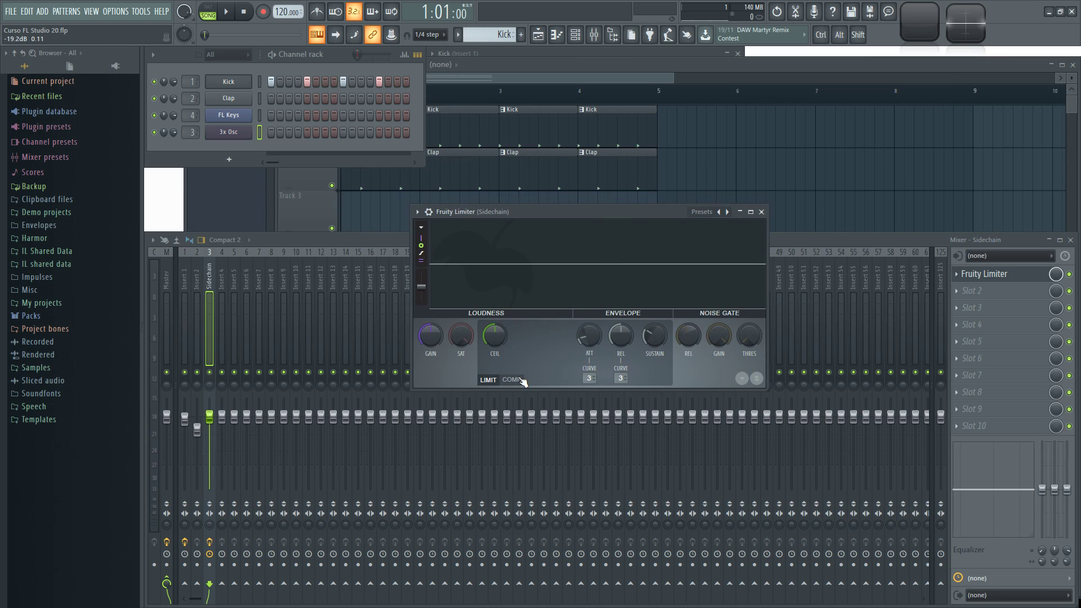
click(519, 380)
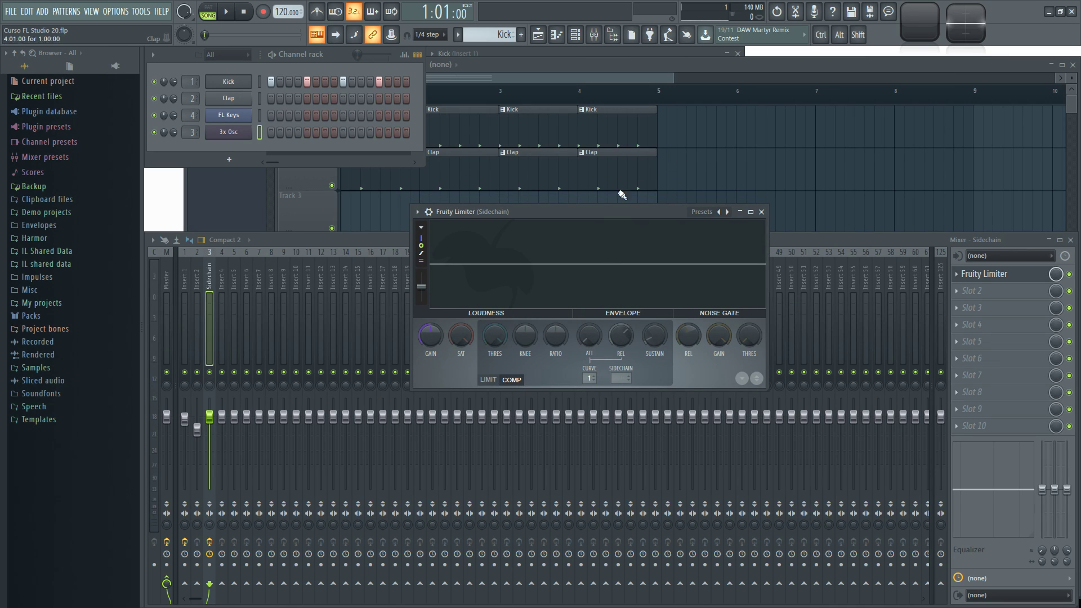
drag(601, 212, 581, 212)
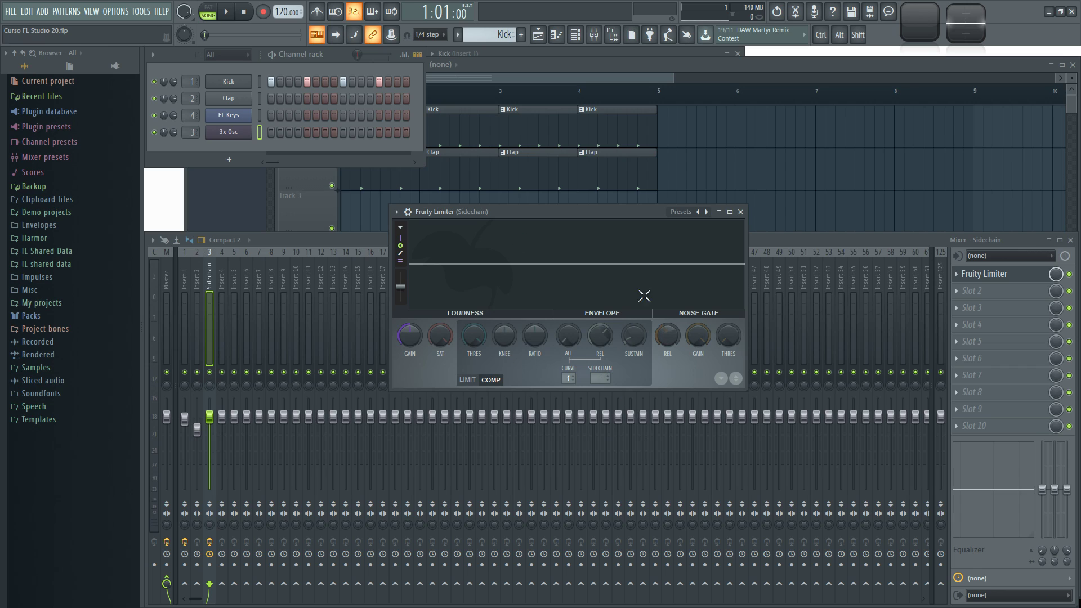
mouse_move(591, 221)
mouse_down()
mouse_move(586, 236)
mouse_move(580, 224)
mouse_up()
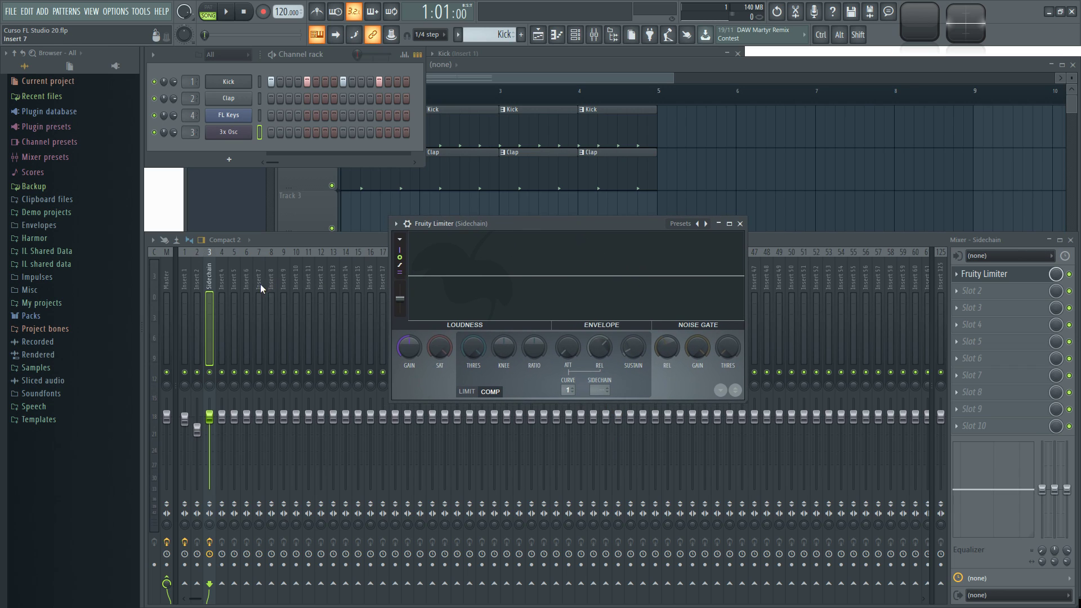
Step: Send Insert 1 to the Sidechain track as a sidechain-only signal instead of a regular audio route
click(183, 275)
key(space)
key(space)
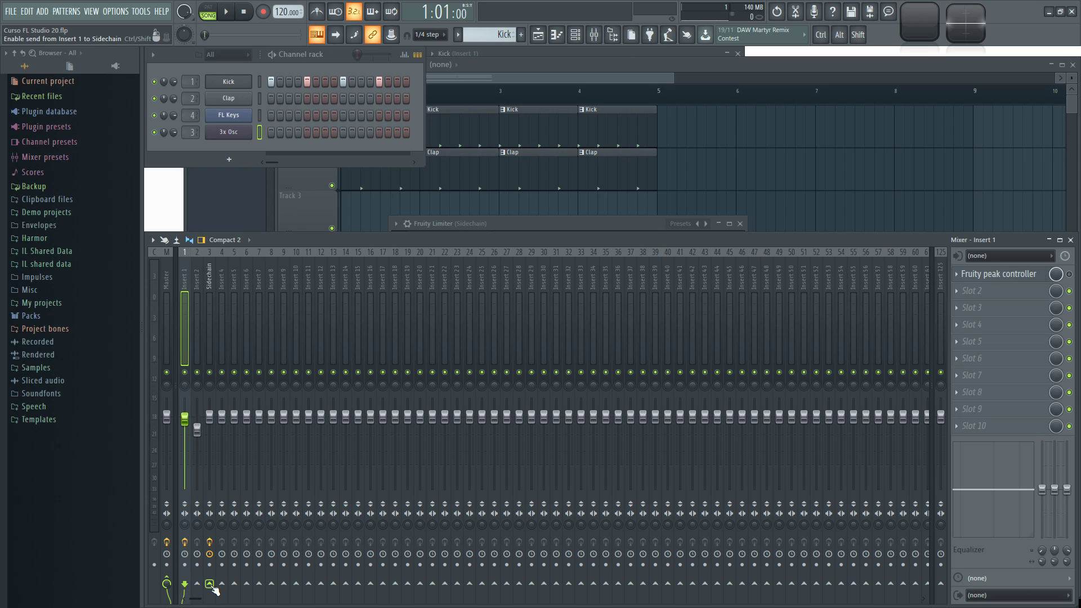
click(210, 585)
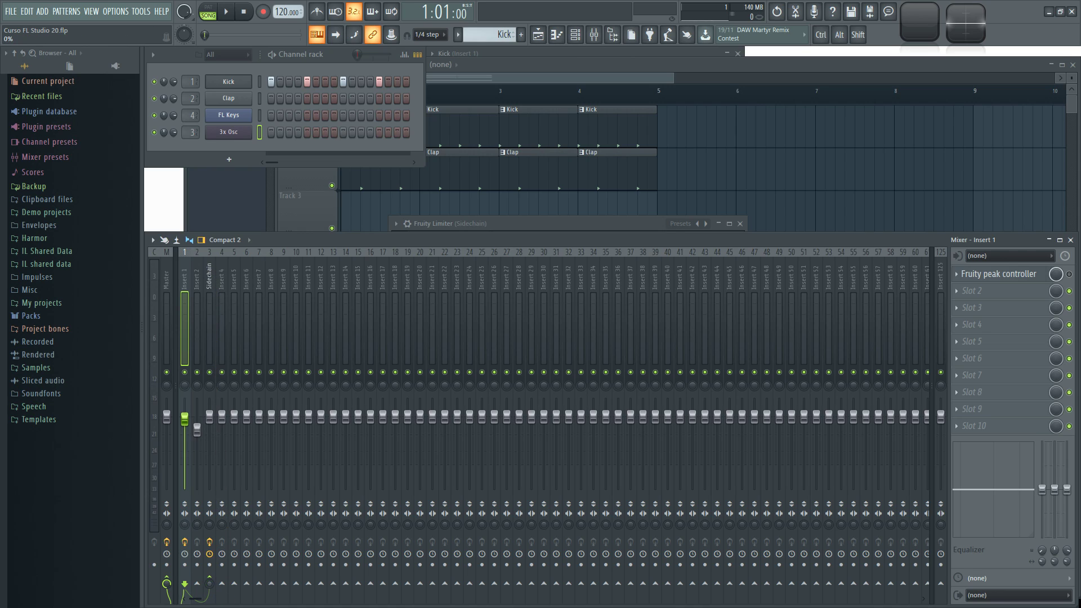
click(209, 583)
right_click(210, 587)
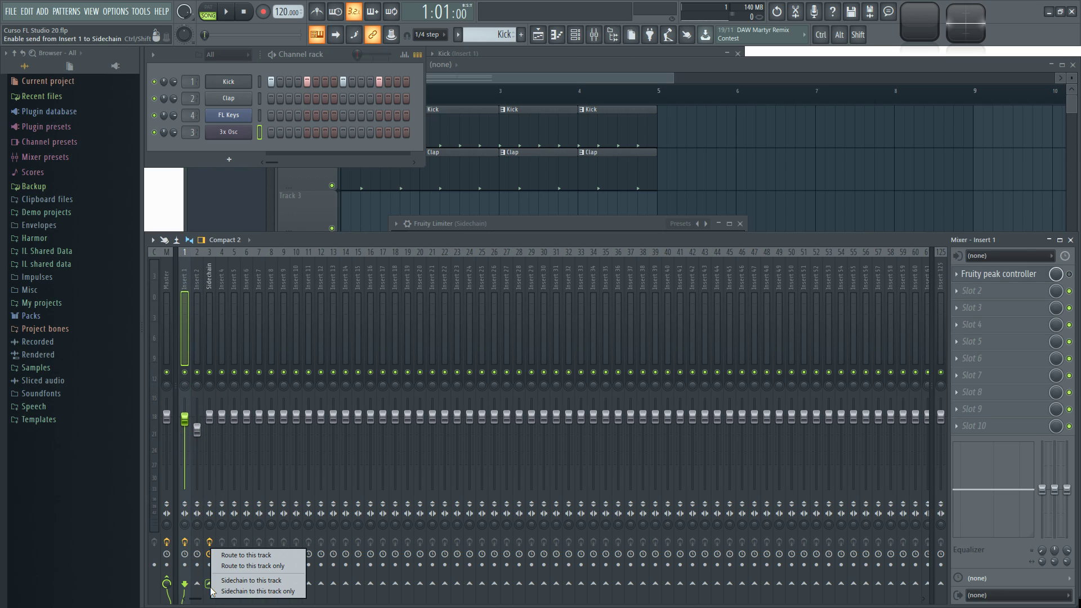
click(273, 586)
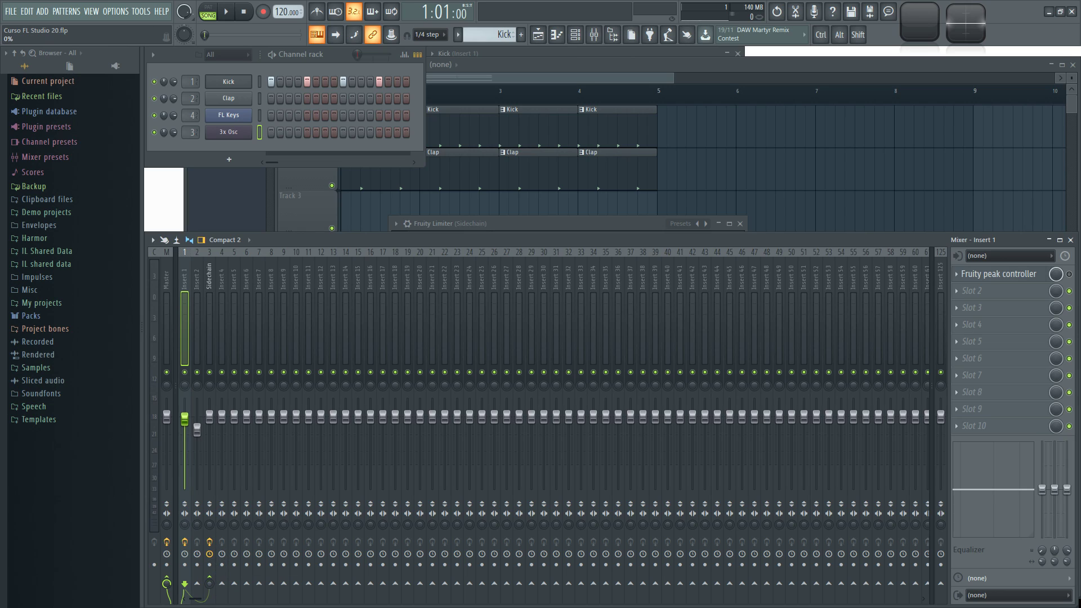
right_click(209, 554)
click(272, 236)
Step: Set the sidechain input of the Sidechain track's Fruity Limiter to Insert 1
click(210, 276)
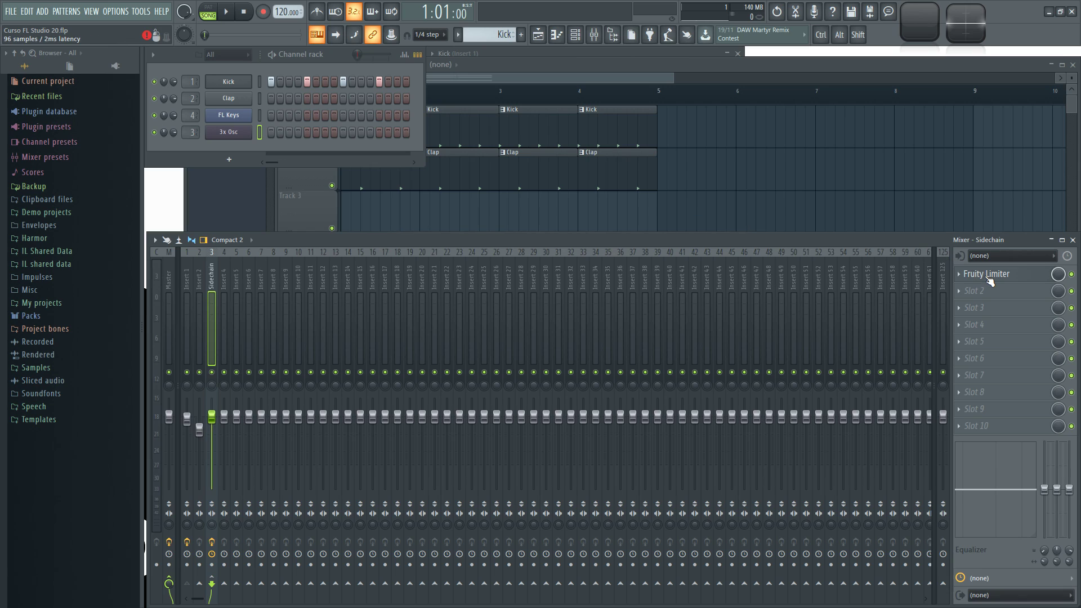
click(986, 274)
drag(612, 226, 575, 209)
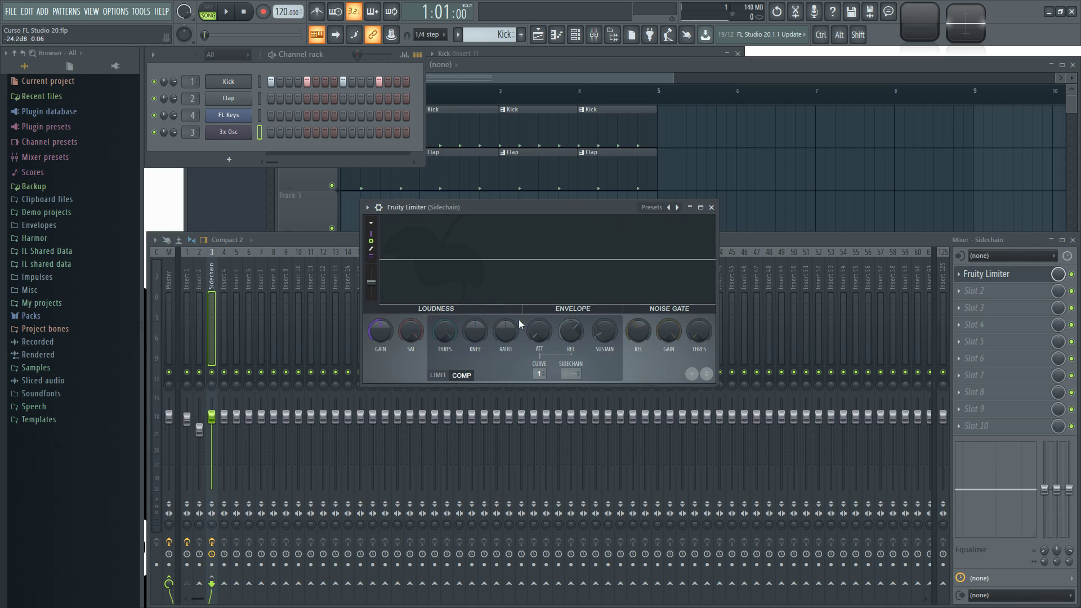
click(571, 372)
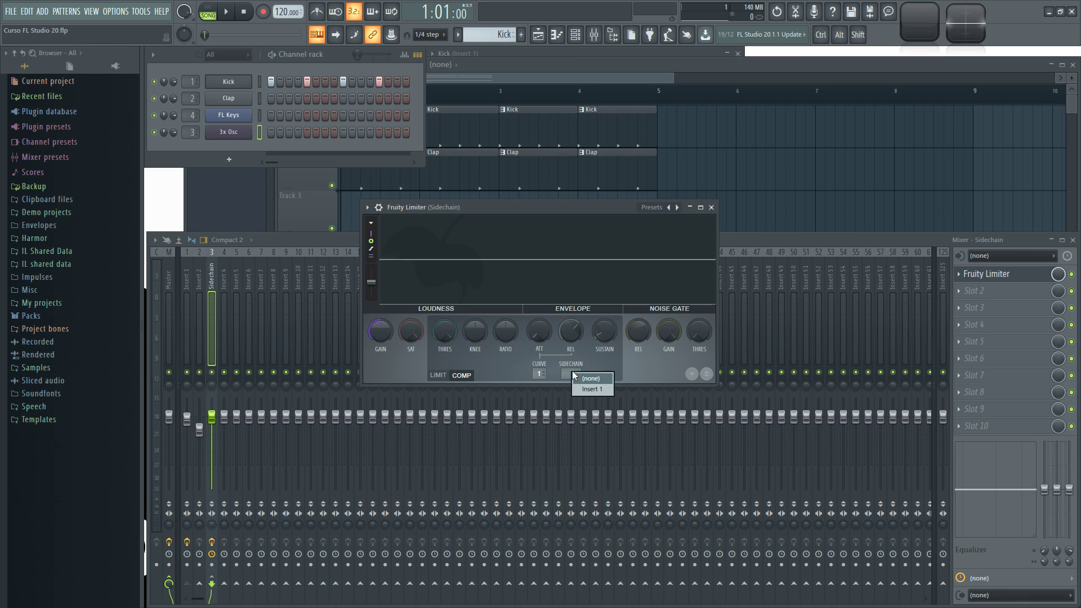
click(596, 390)
click(592, 373)
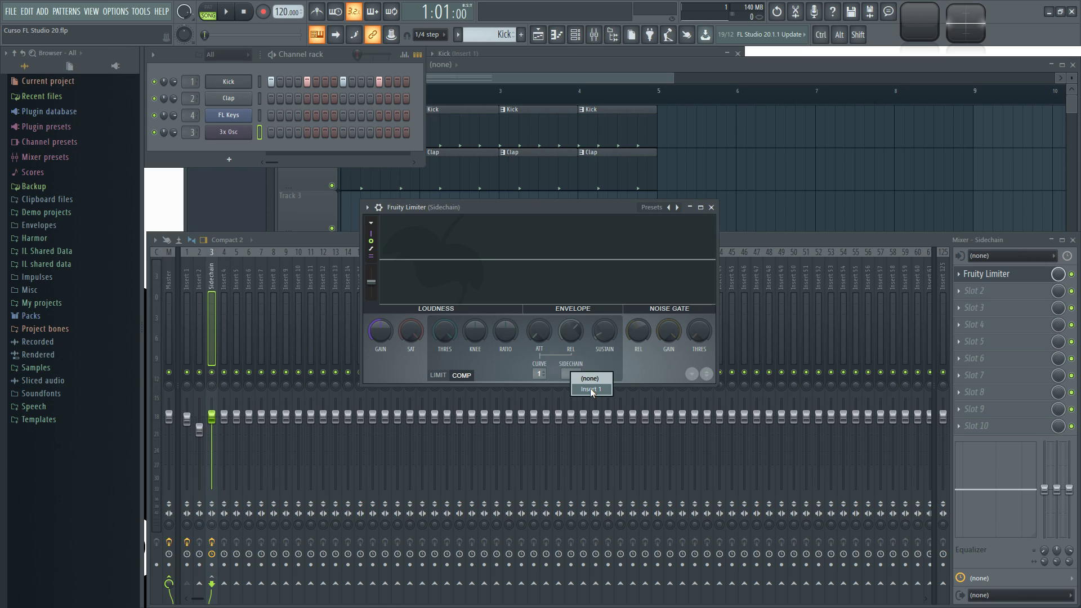
click(595, 389)
click(572, 372)
click(592, 390)
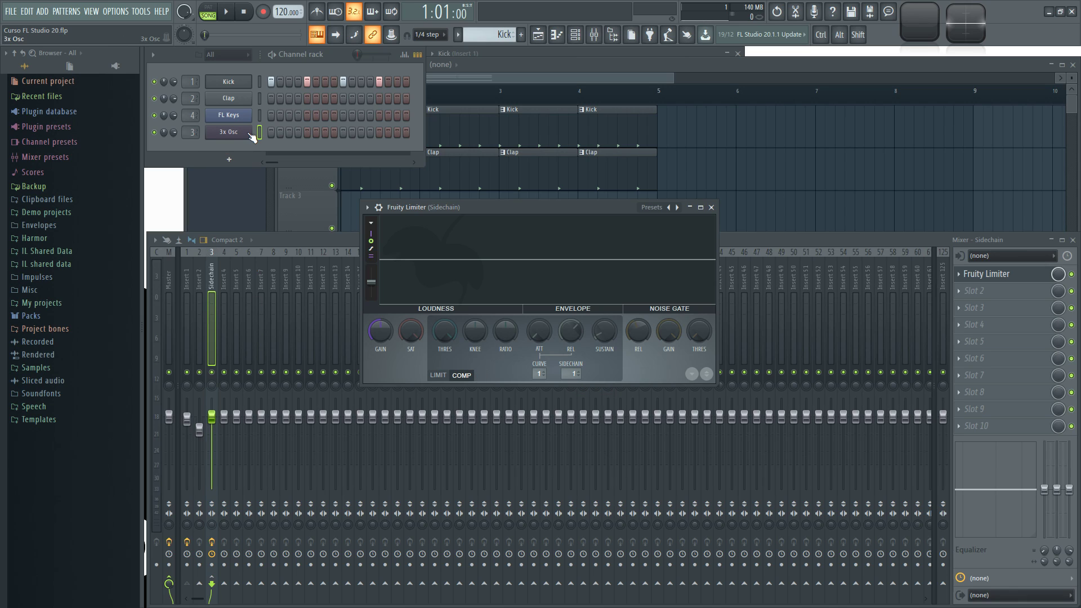
Step: Play the whole song to hear the 3x Osc before any compressor threshold is set on the Fruity Limiter
click(217, 12)
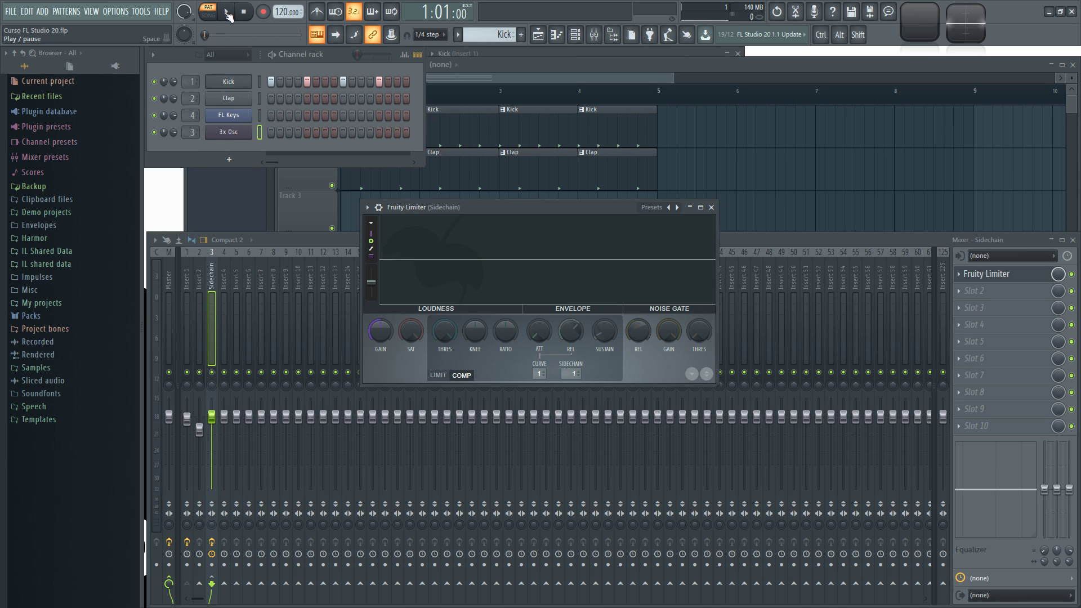
click(230, 14)
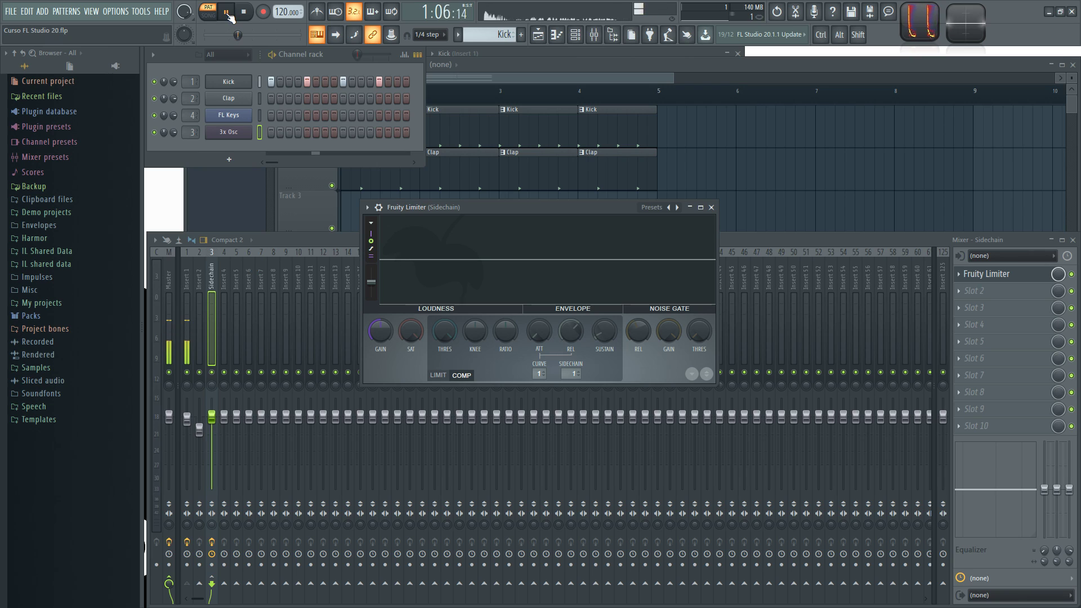
key(l)
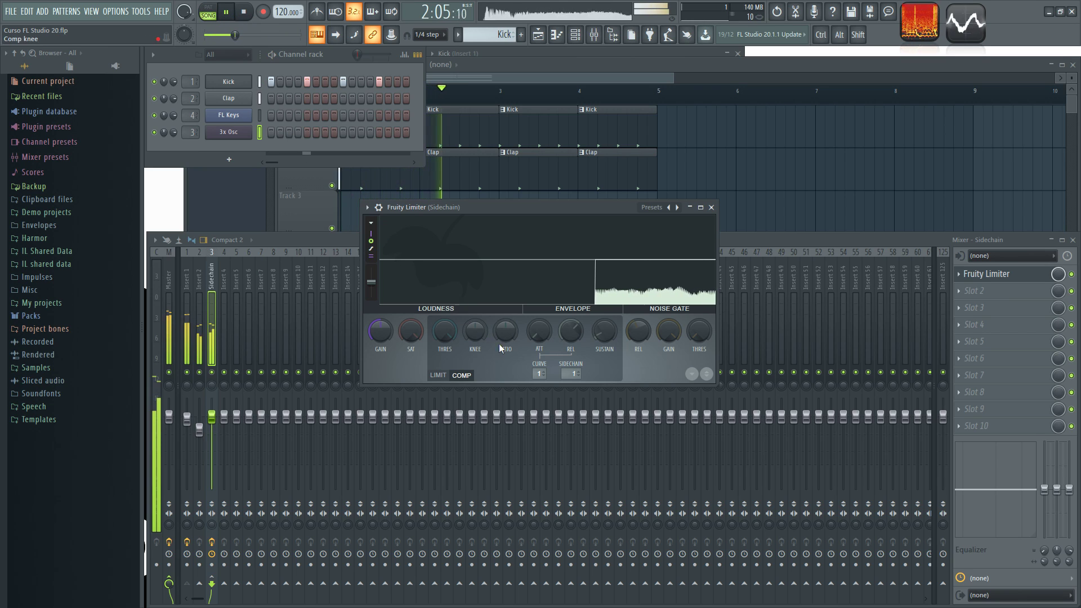
key(space)
drag(496, 207, 484, 223)
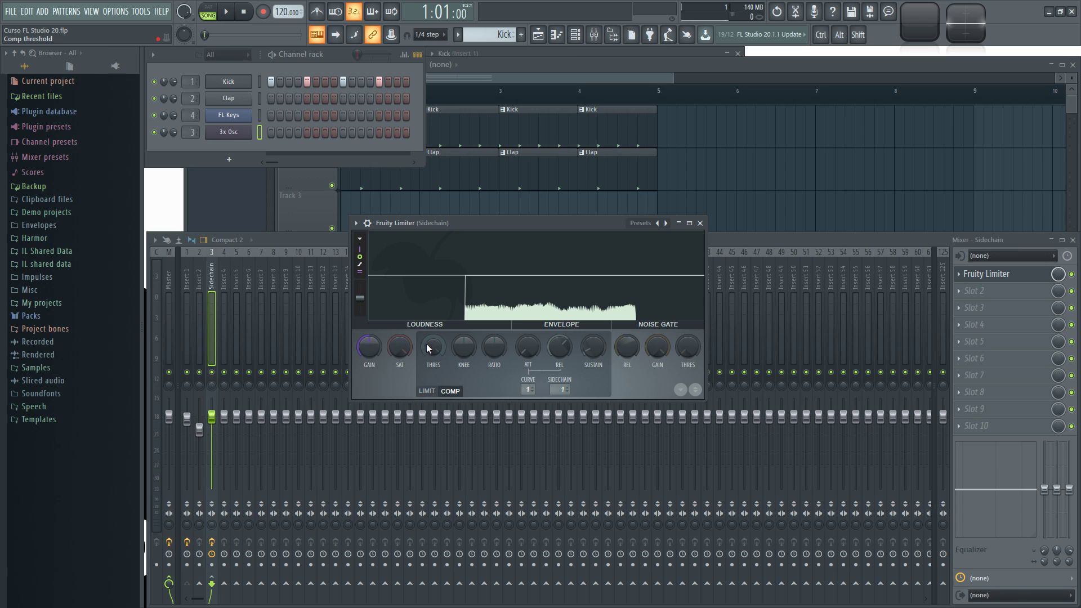
Step: Lower the Fruity Limiter's compressor threshold well down and play the song to hear the kick-driven ducking
key(space)
mouse_move(441, 348)
mouse_down()
mouse_move(441, 372)
mouse_move(464, 343)
mouse_up()
key(space)
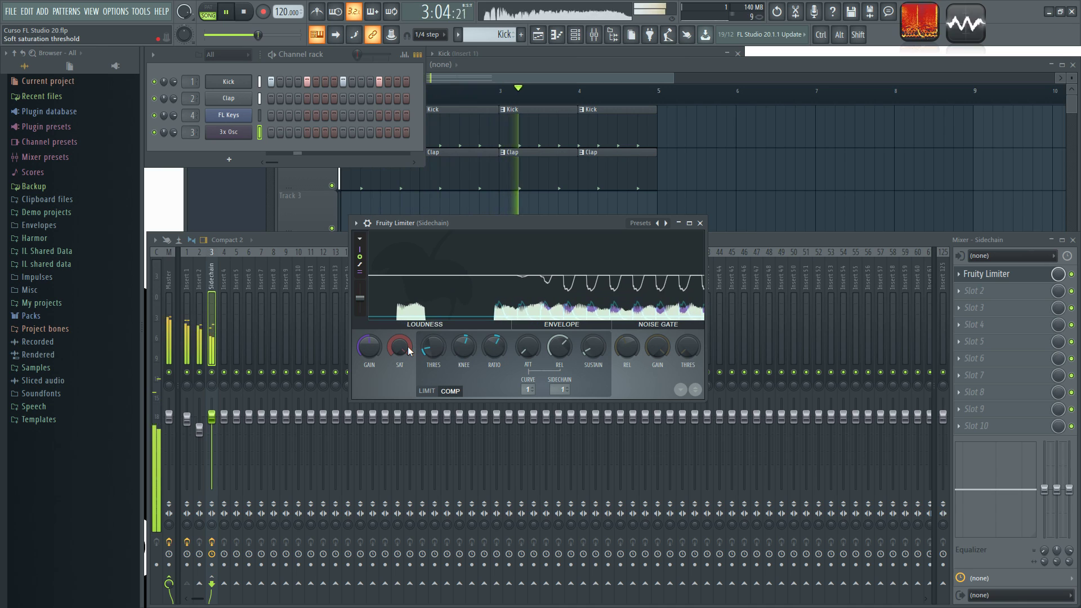
key(space)
Step: Enlarge the Fruity Limiter window and play the song to examine its gain-reduction curve against the kick hits
drag(492, 227, 383, 191)
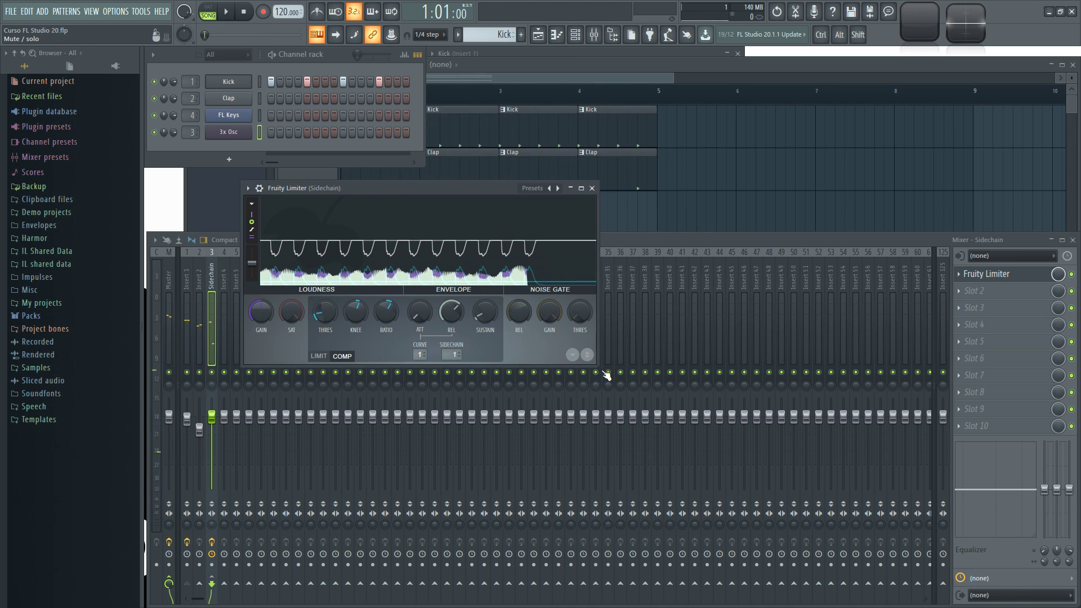
drag(595, 365, 872, 567)
key(space)
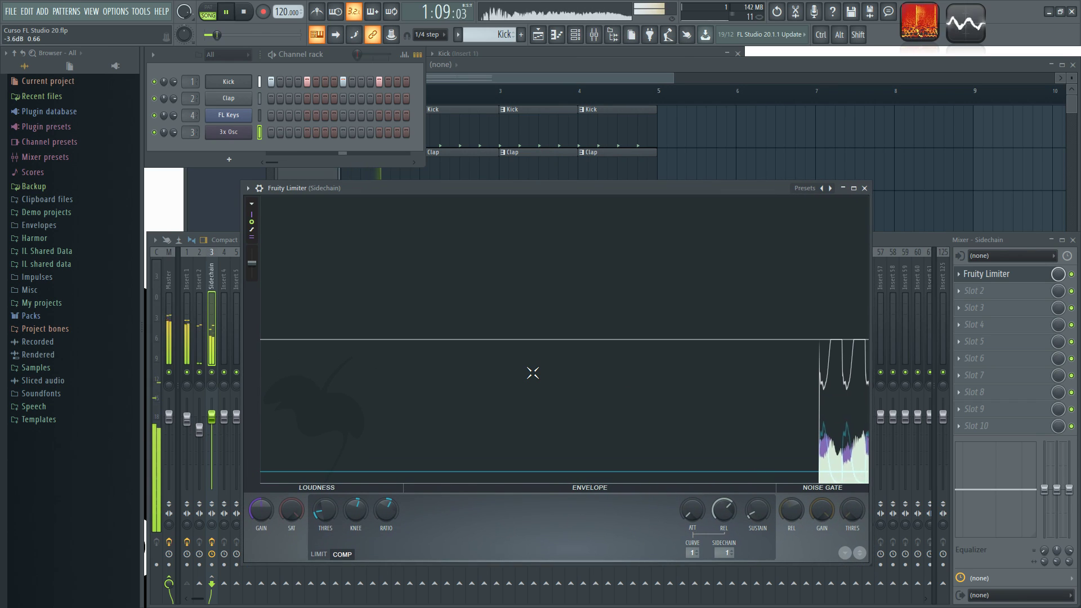
drag(515, 191, 485, 179)
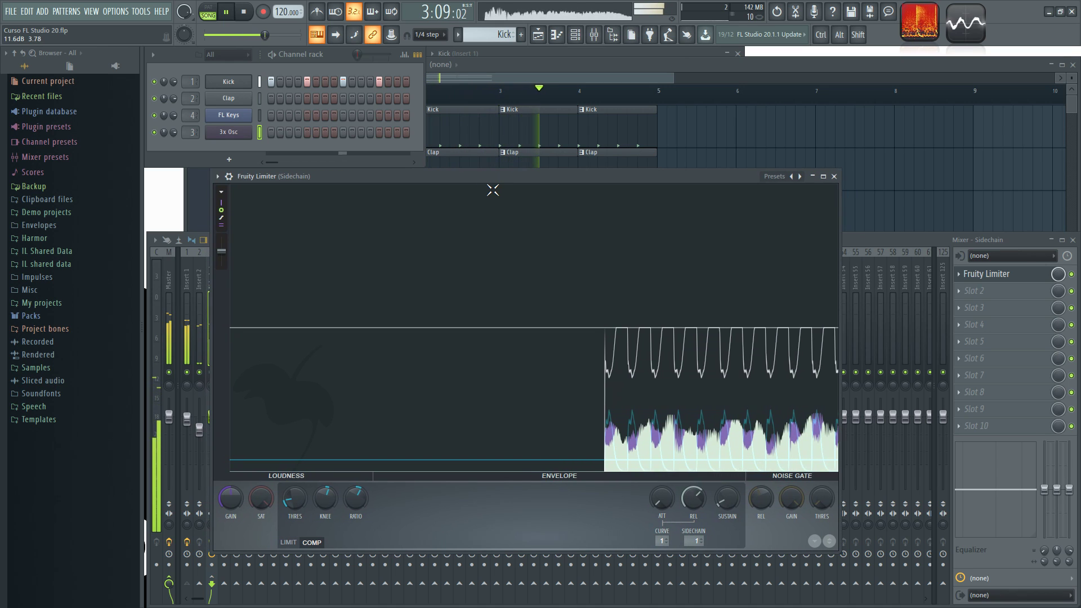
key(space)
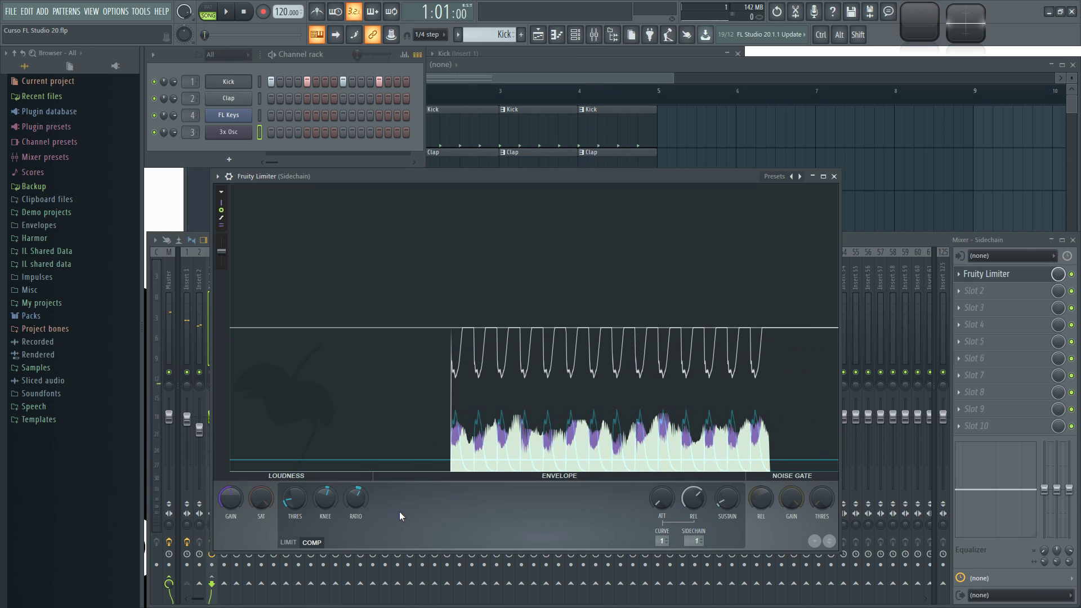
drag(537, 177, 569, 133)
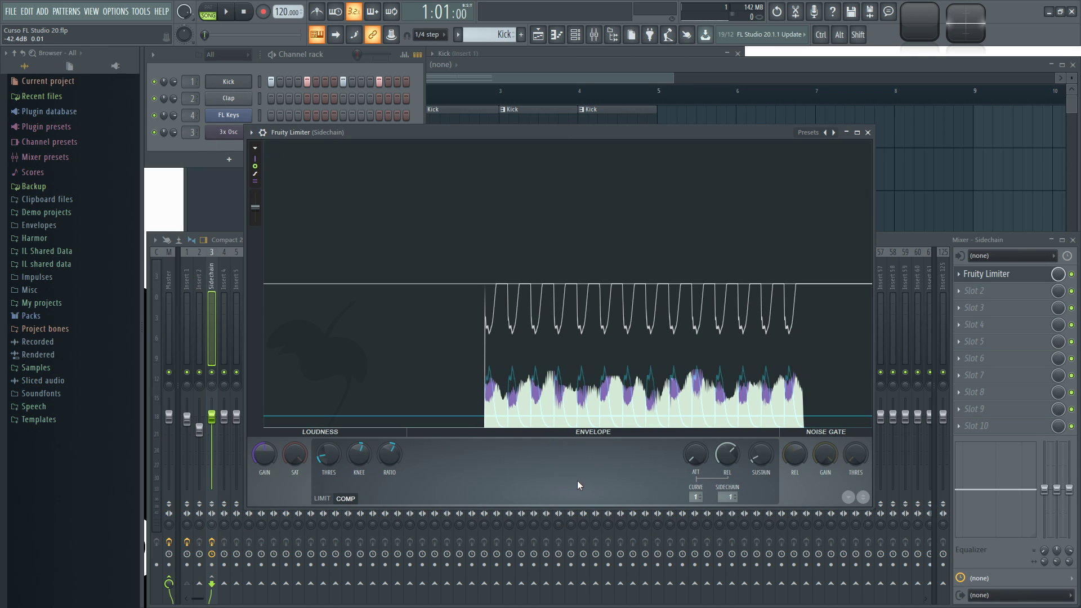
drag(704, 132, 720, 118)
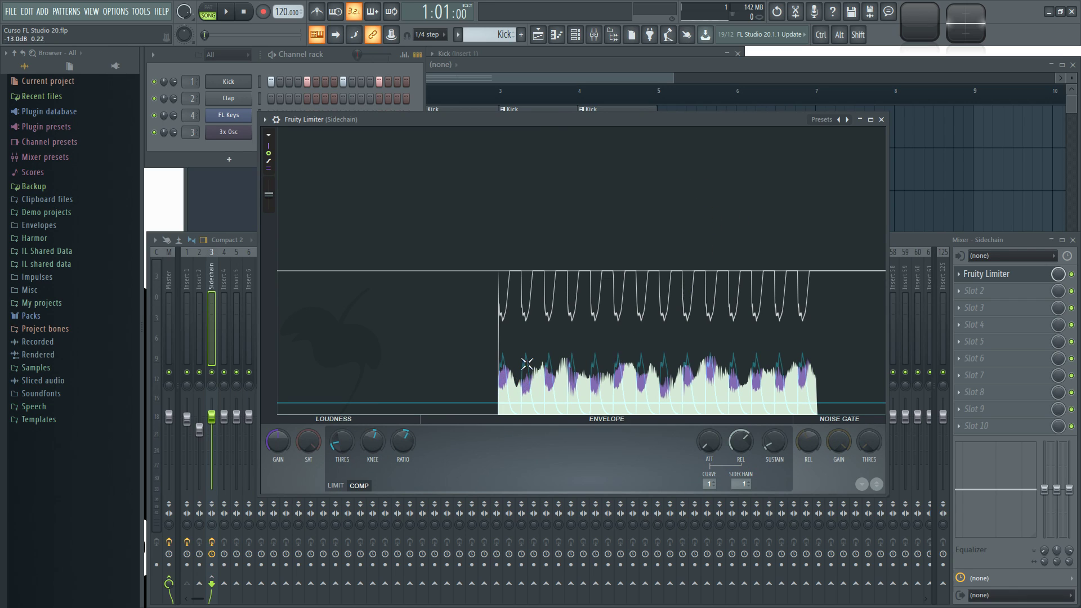
drag(535, 119, 550, 125)
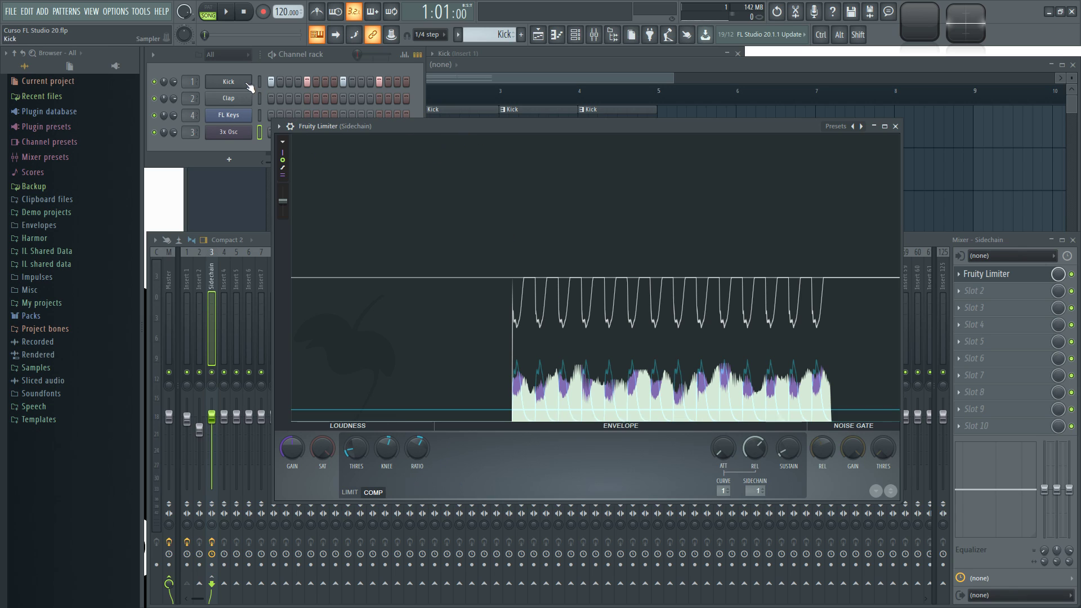
Step: Compare the song's playback with the Fruity Limiter's mix level turned down and with it back at 100%
drag(1059, 274, 1059, 299)
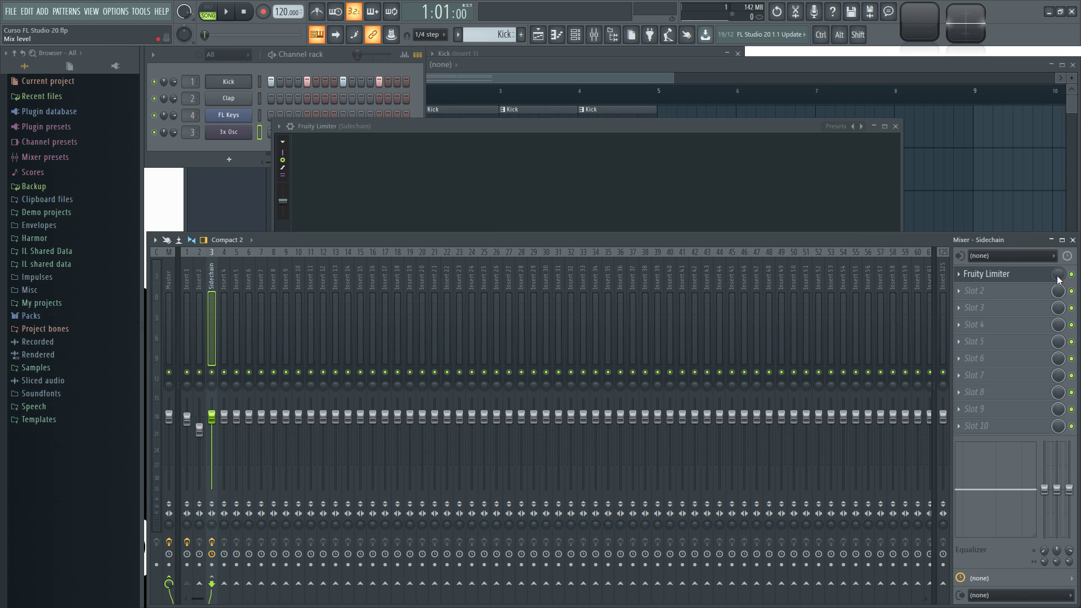
key(space)
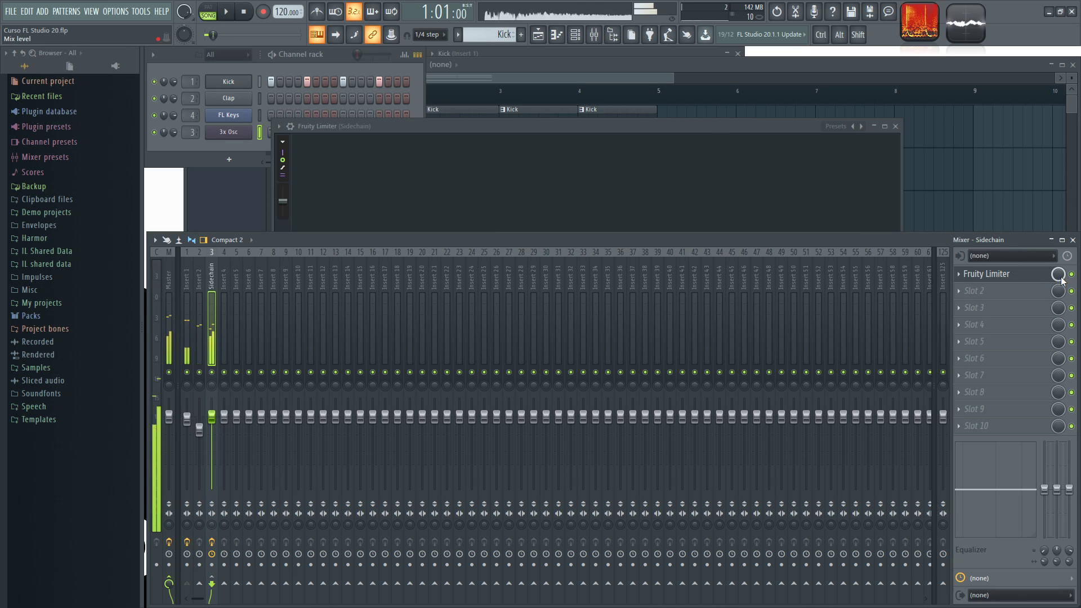
key(space)
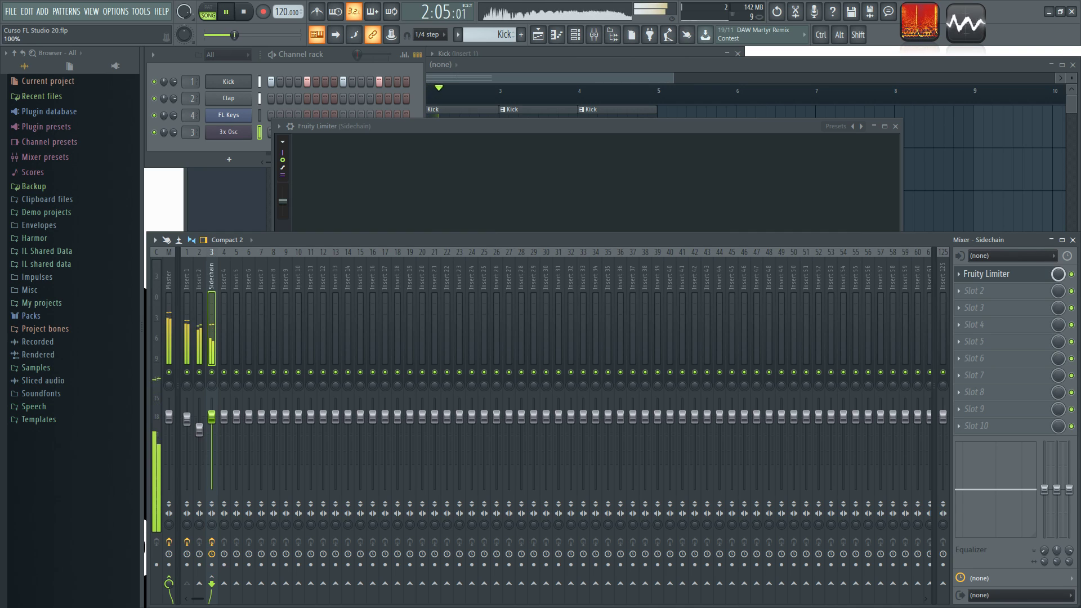
key(space)
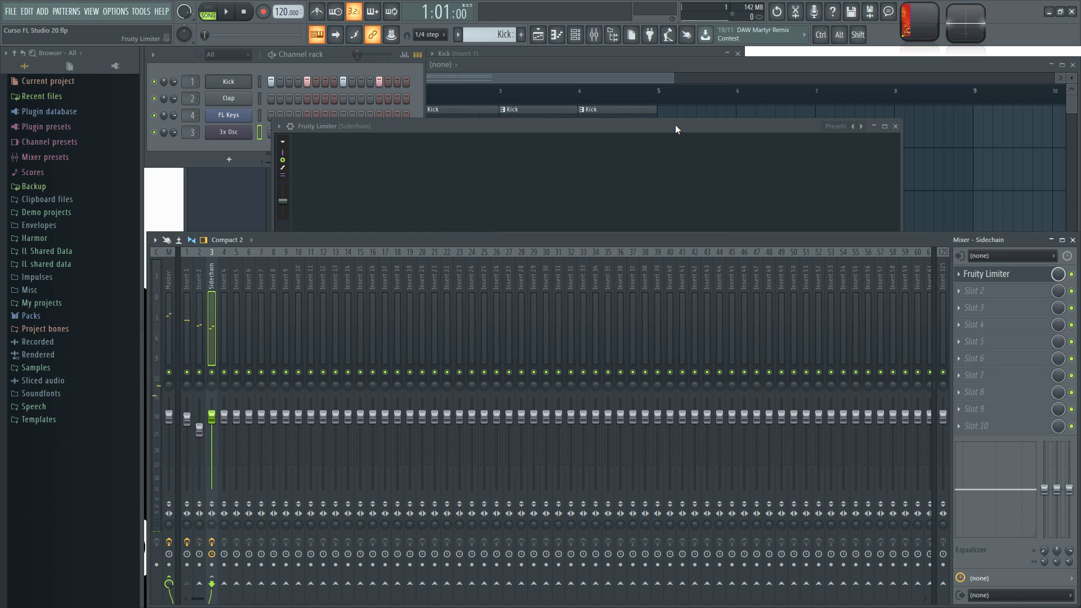
drag(676, 124, 673, 117)
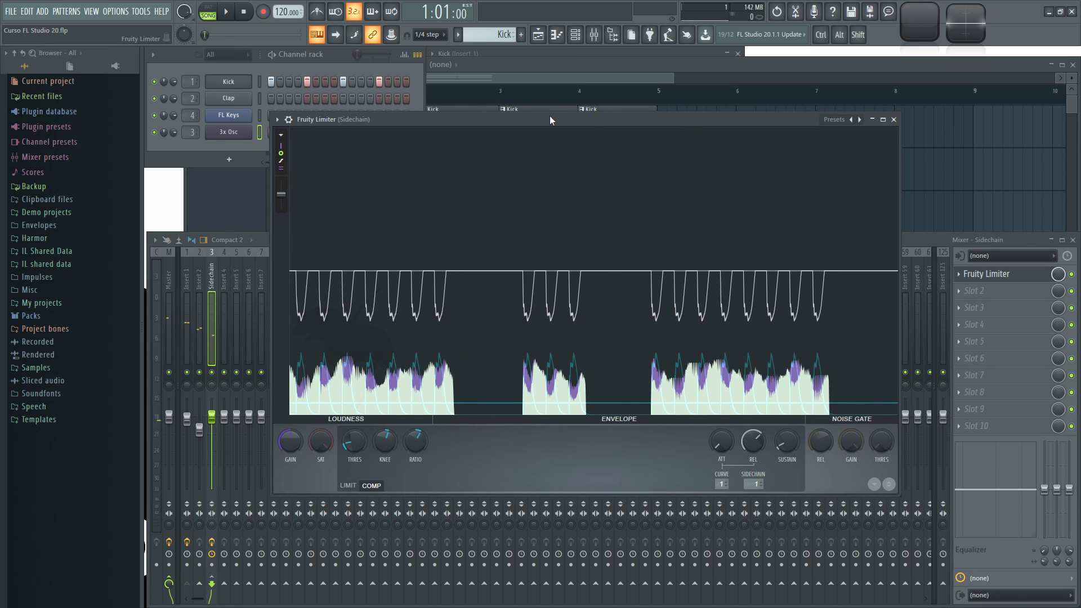
drag(550, 120, 542, 121)
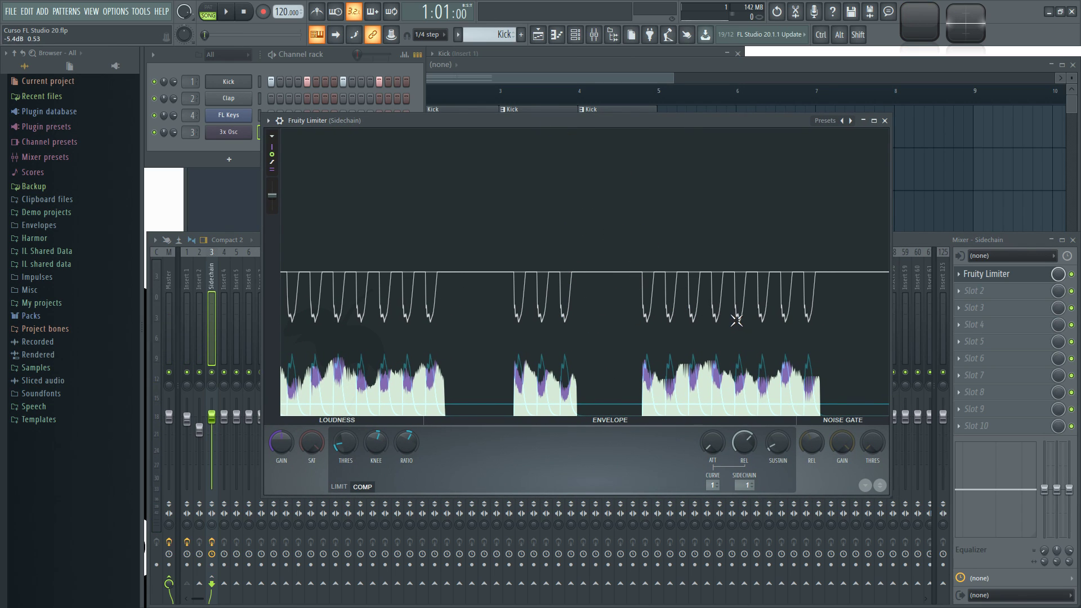
click(1059, 274)
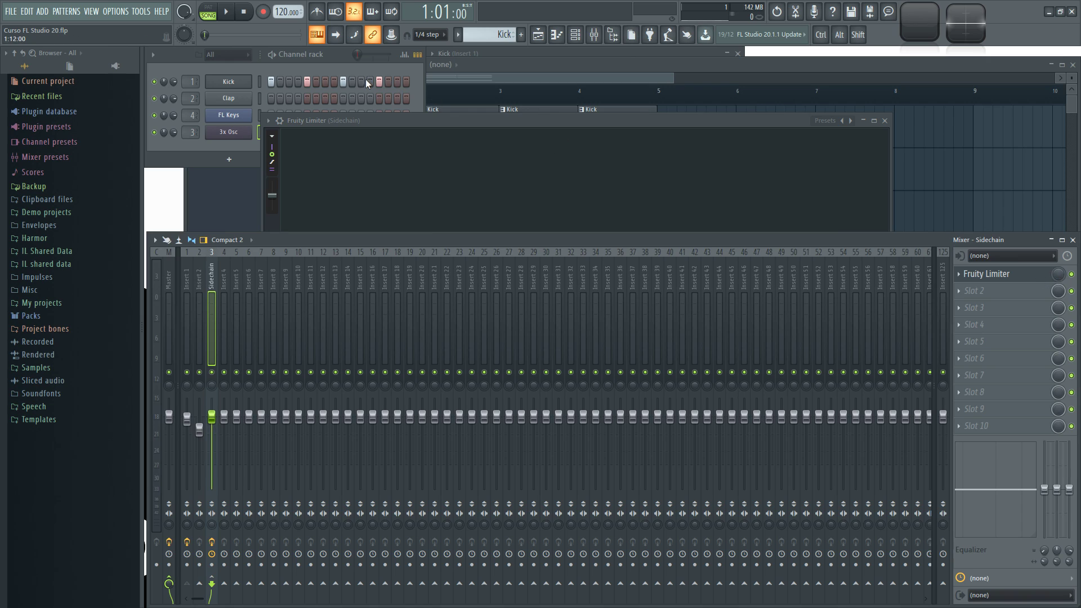
key(space)
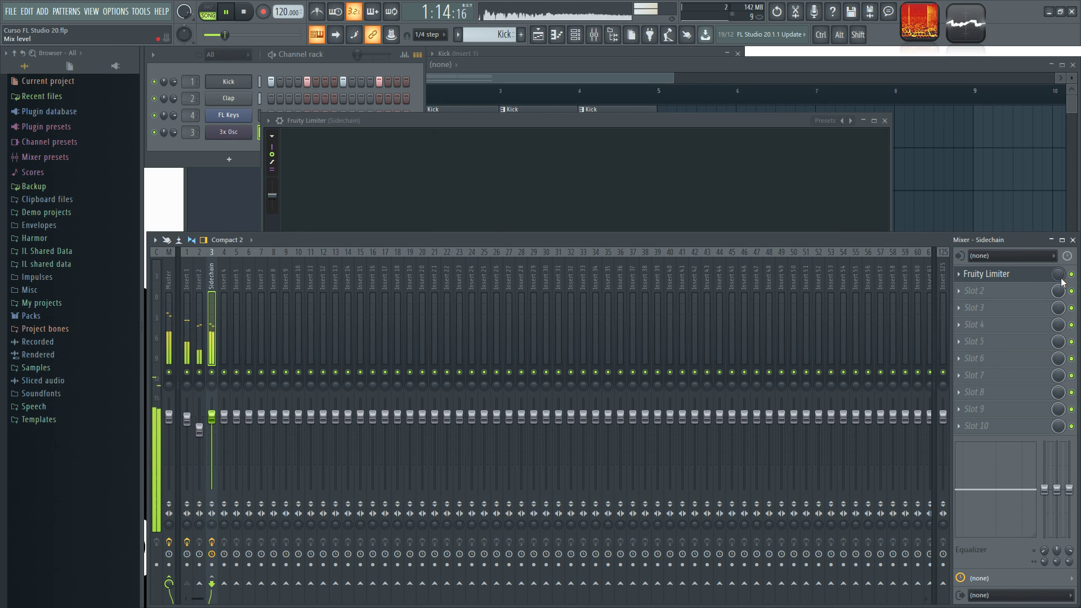
key(space)
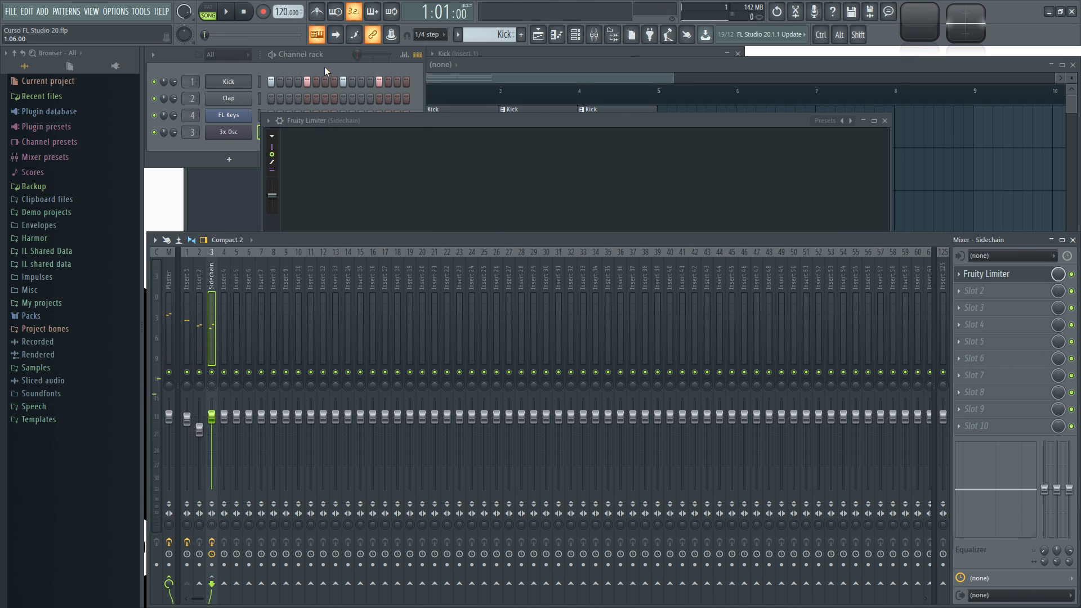
Step: Remove the Kick hits on steps 5 and 13 and play the song to check the limiter's response
click(327, 66)
click(657, 121)
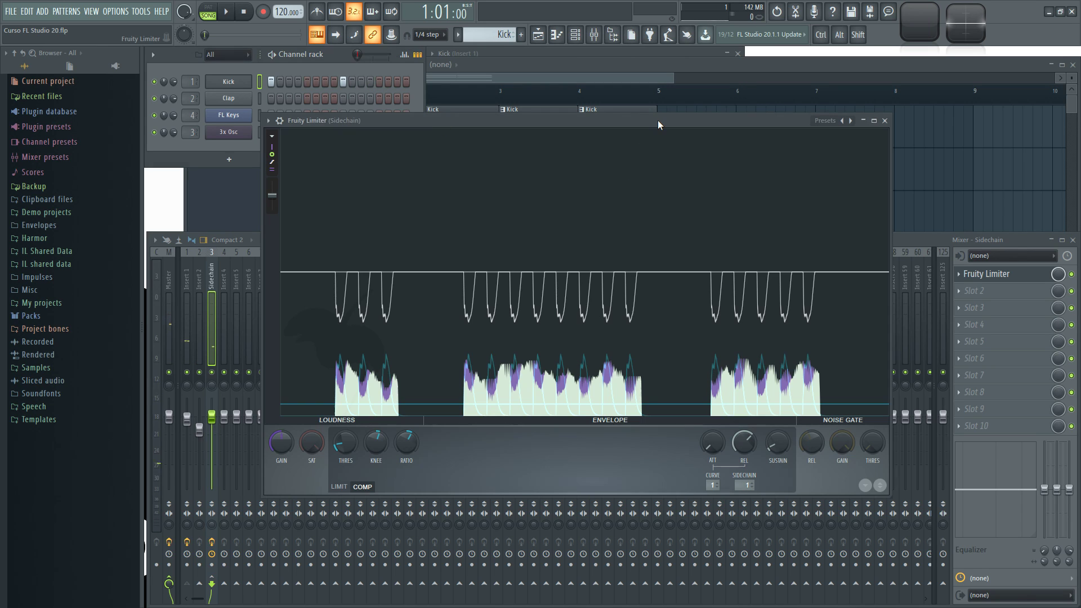
key(space)
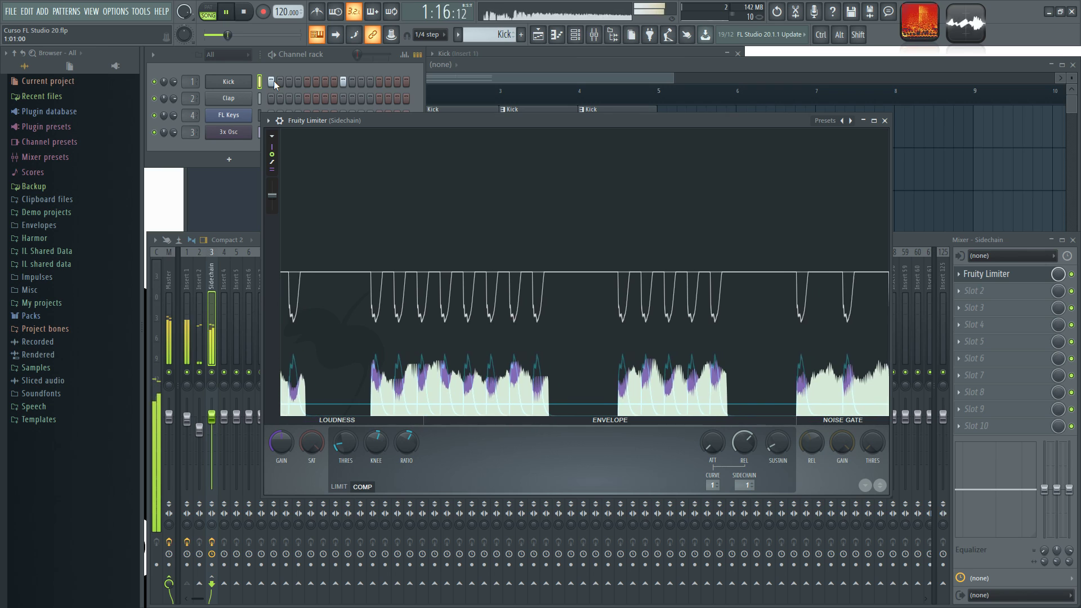
key(space)
Step: Raise the Fruity Limiter's compressor threshold all the way up and play the song to hear it without ducking
scroll(333, 442, down, 3)
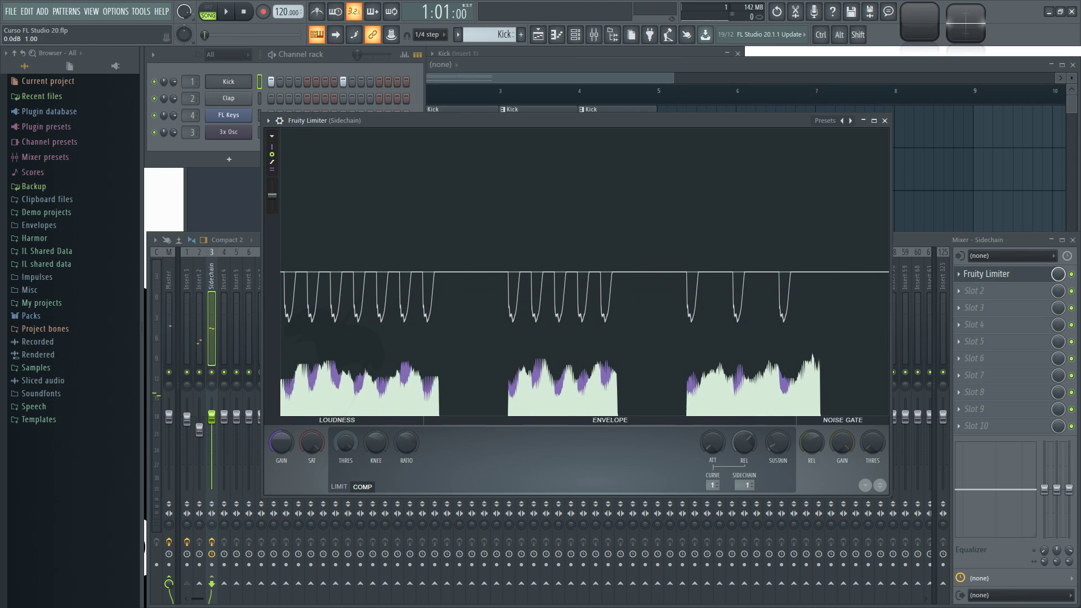
key(space)
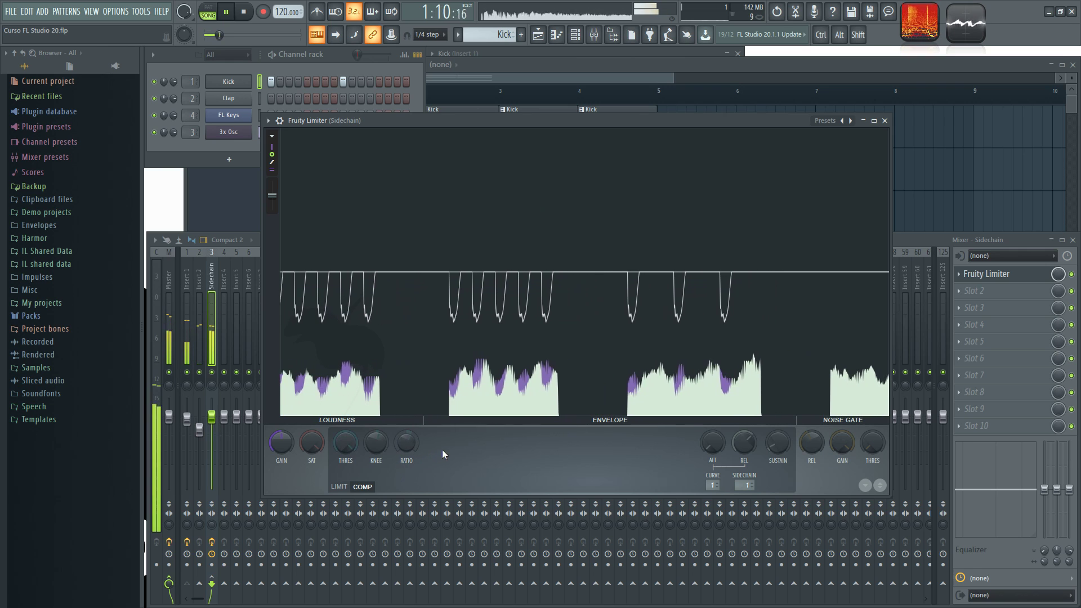
key(space)
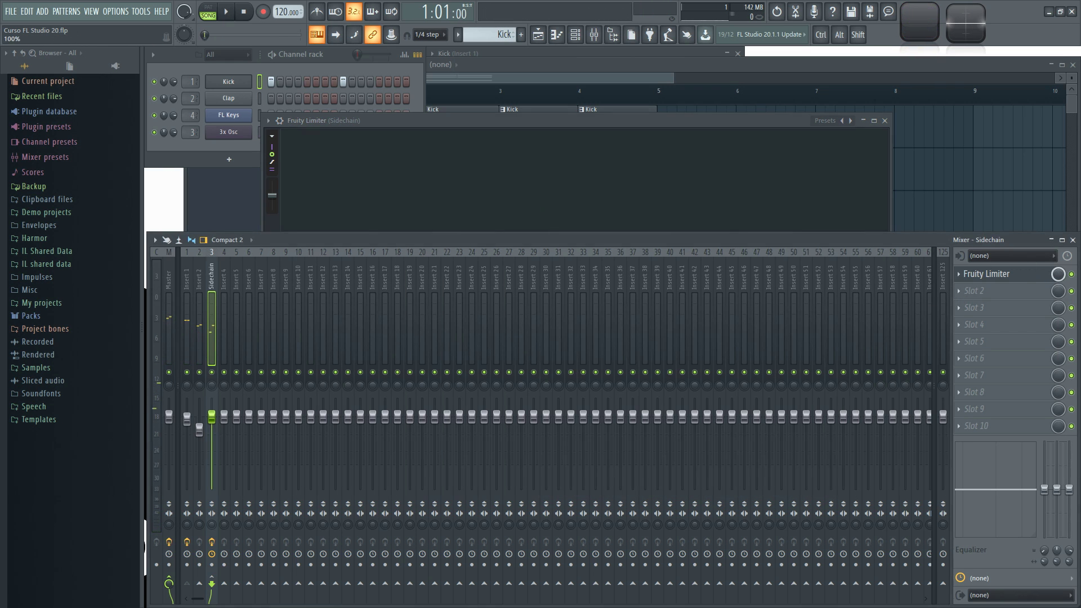
Step: Set the Fruity Limiter's compressor threshold to a moderate level near the middle of the waveform and start playback
click(687, 140)
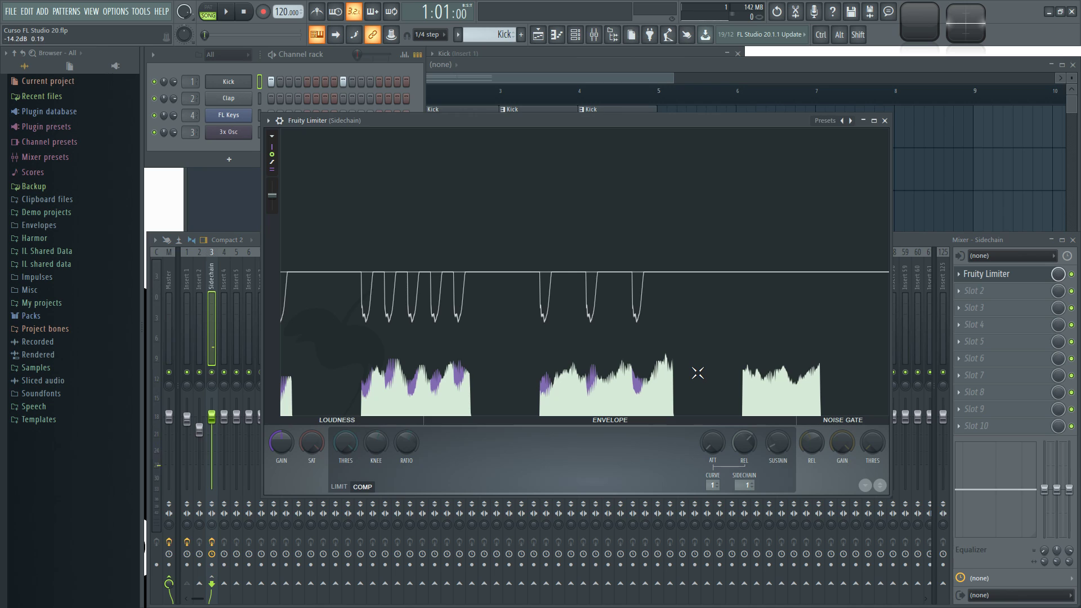
mouse_move(346, 444)
mouse_down()
mouse_move(346, 480)
mouse_move(358, 445)
mouse_up()
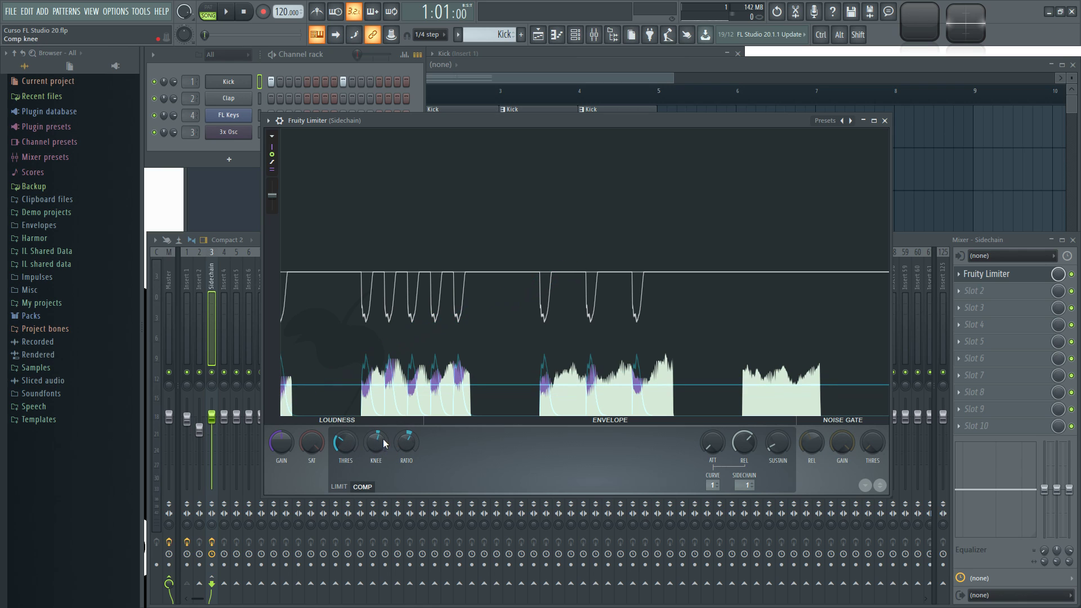
key(space)
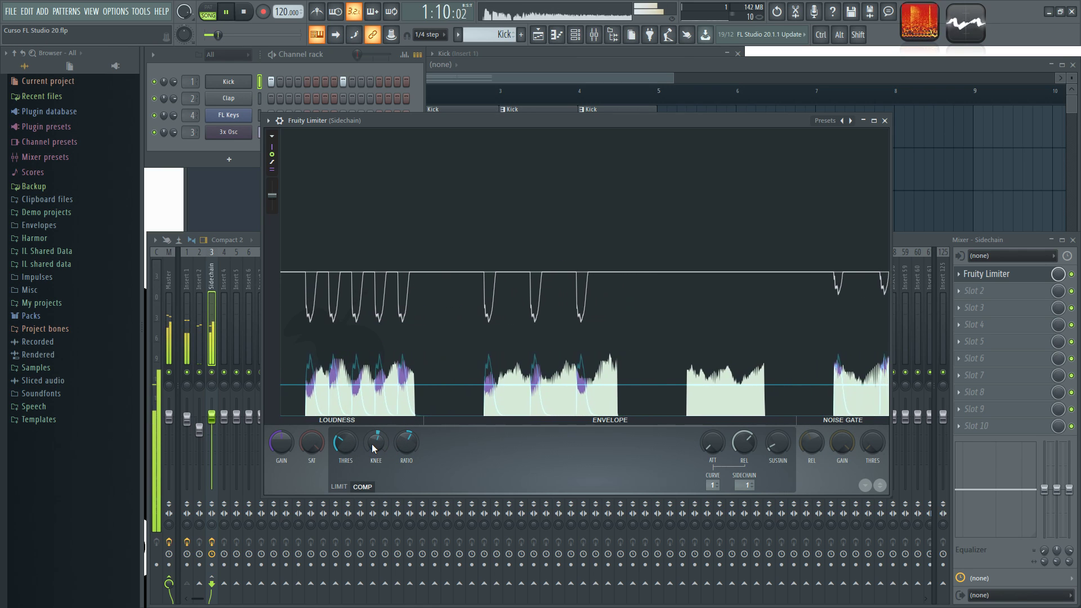
Step: Restore the Kick hits on steps 5 and 13 and listen to the ducking in the Fruity Limiter
click(307, 81)
click(379, 81)
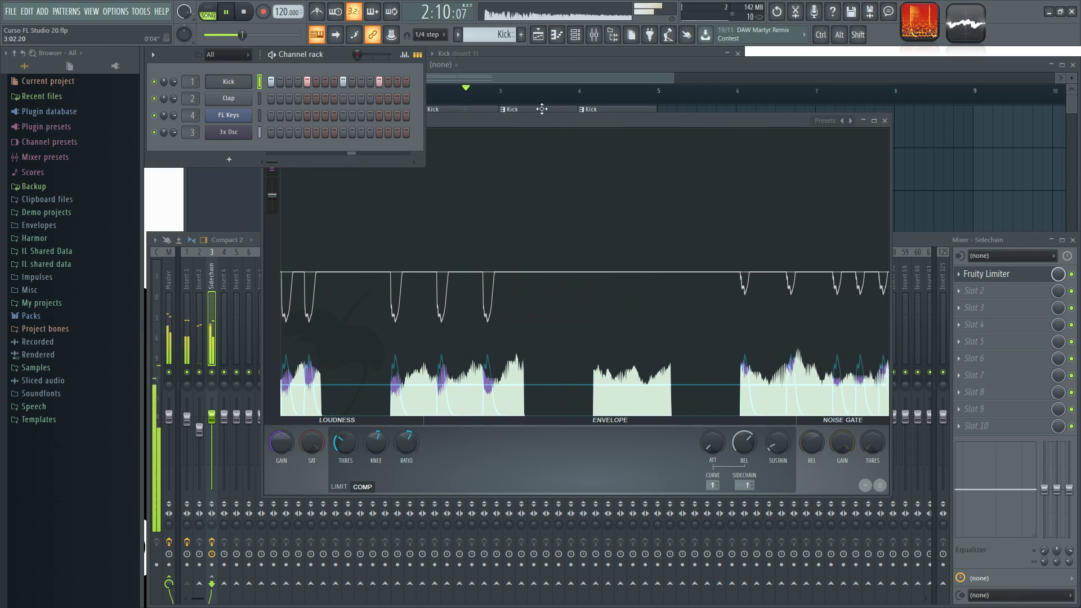
click(544, 128)
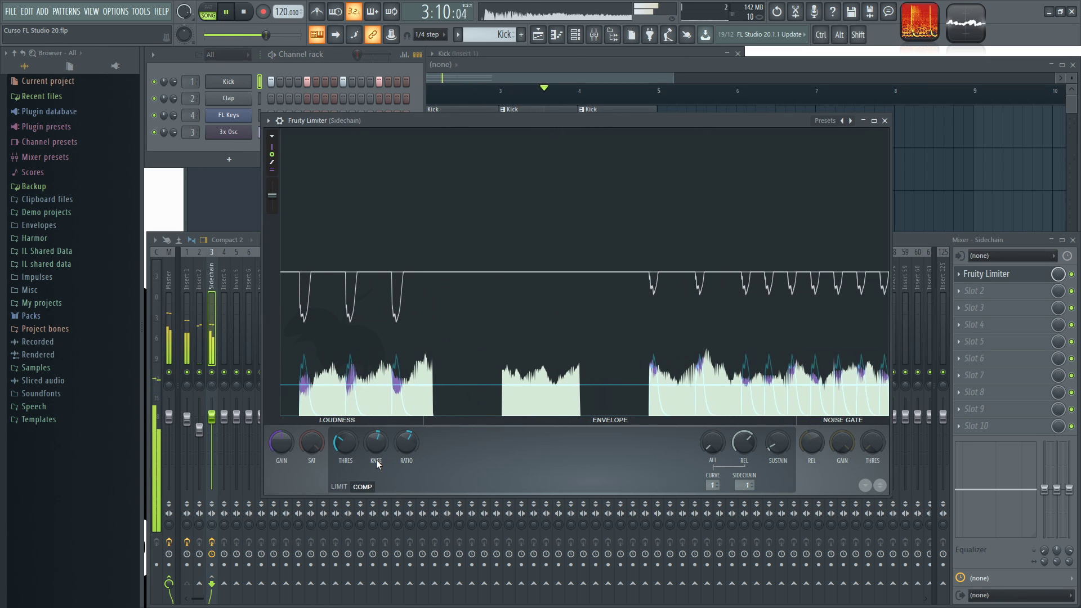
key(space)
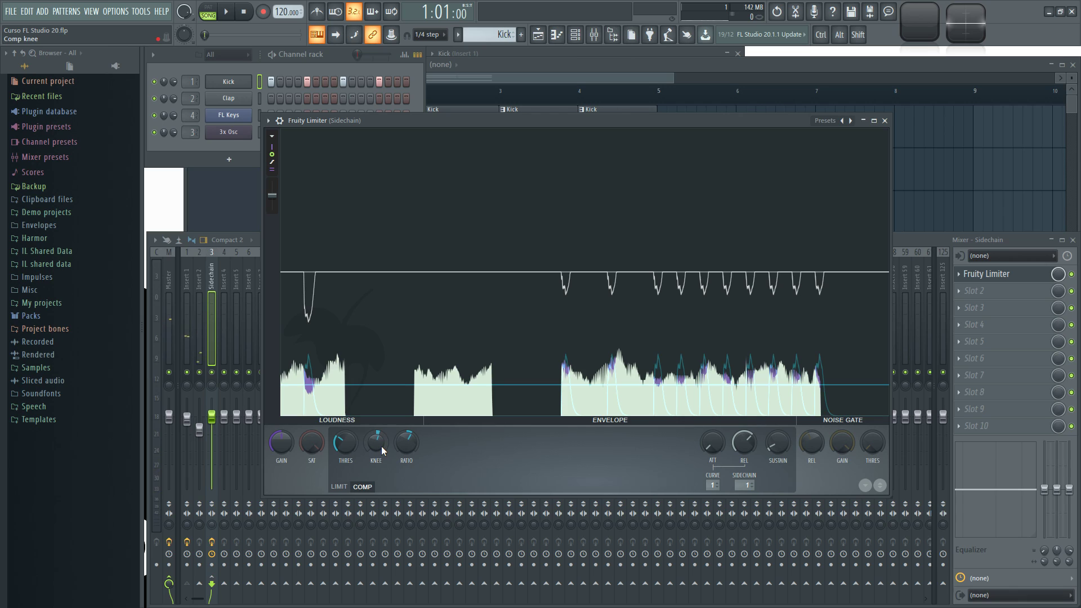
Step: Raise the compressor's knee and ratio, fine-tune its threshold, and play the song to check the deeper ducking
drag(377, 445, 376, 437)
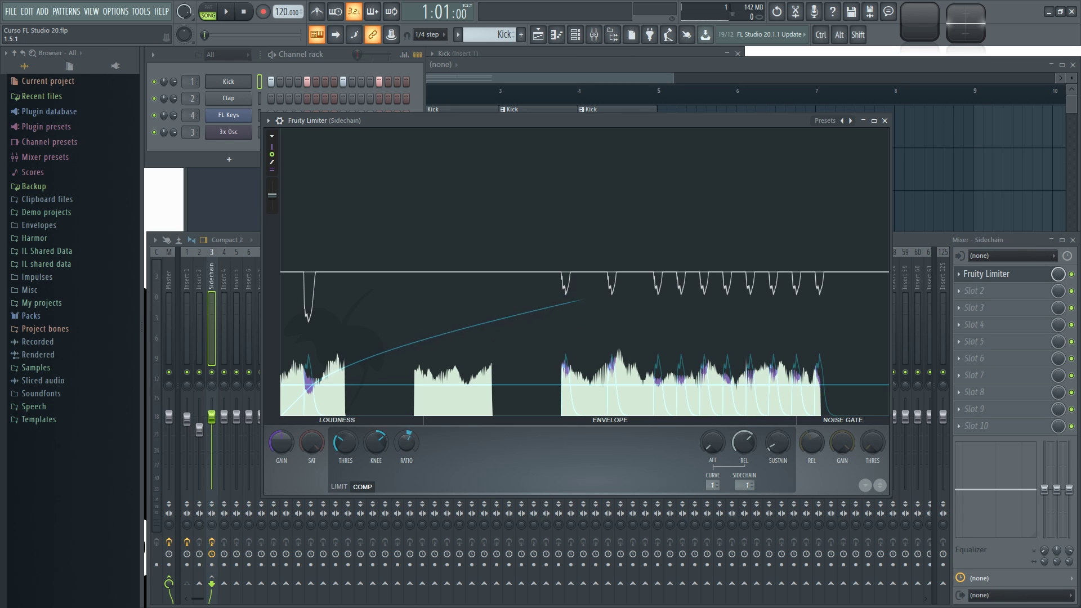
drag(345, 444, 340, 445)
key(space)
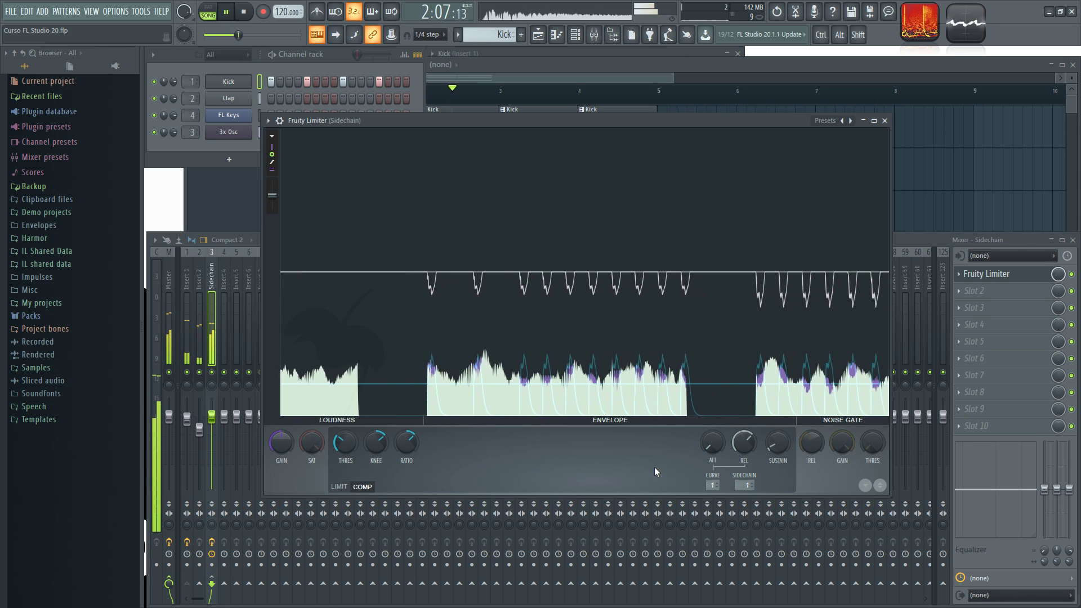
key(space)
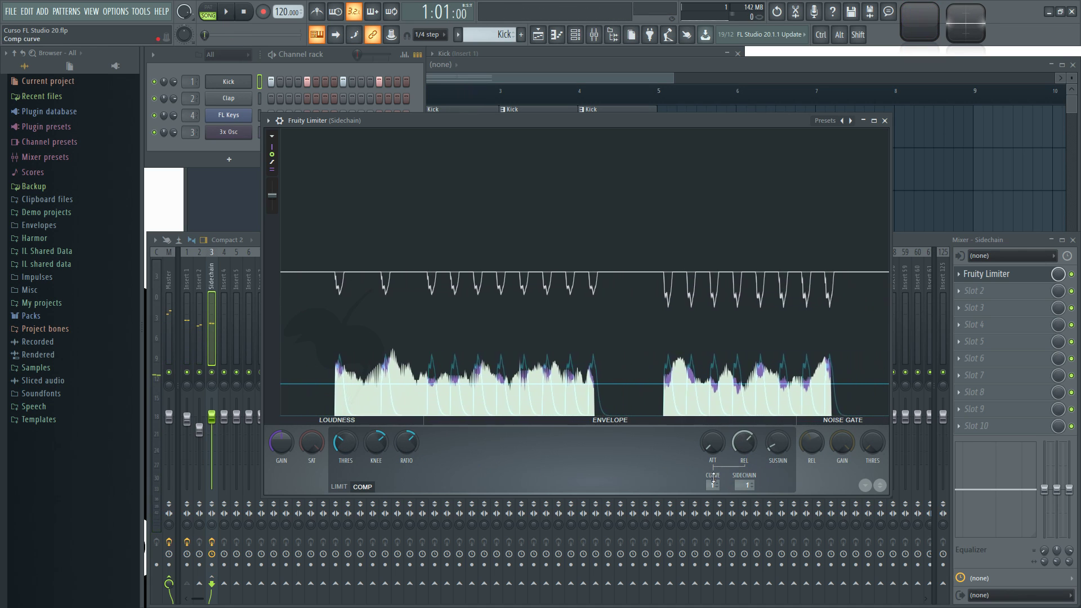
Step: Set the Fruity Limiter's compressor curve to 8 and lower its threshold to near the minimum while the song plays
drag(757, 468, 712, 470)
key(space)
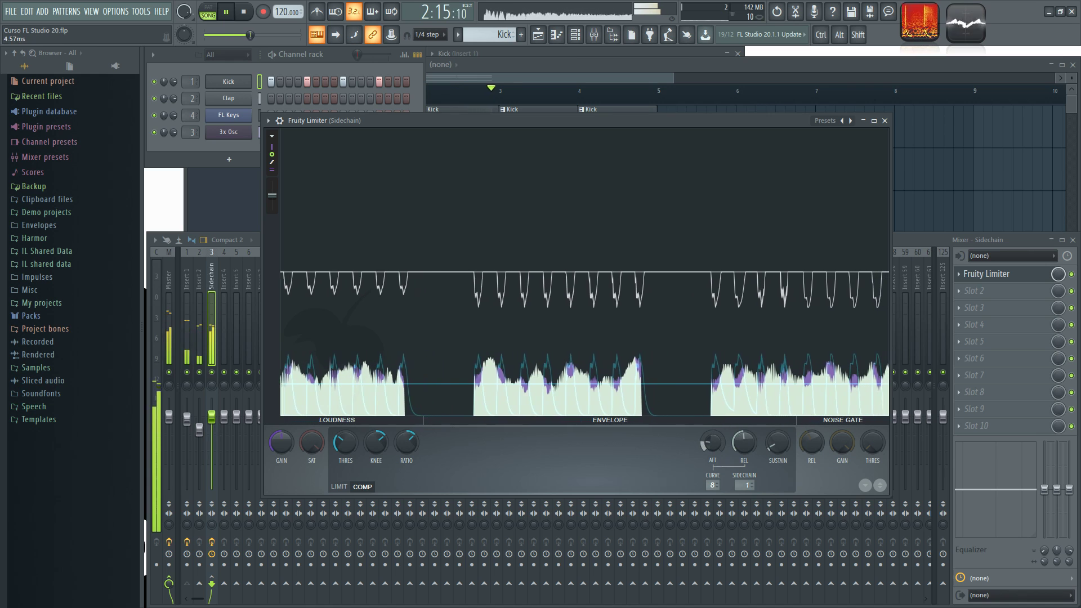
drag(345, 442, 346, 450)
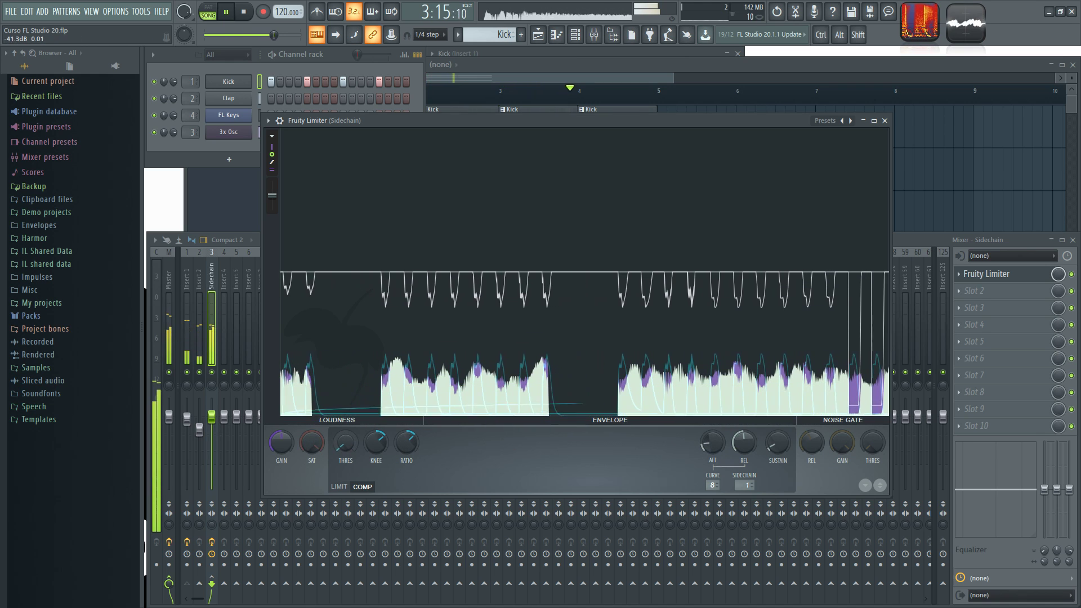
key(space)
Step: Raise the Fruity Limiter's gain to compensate for the ducking and play the song to hear the louder output
drag(282, 442, 308, 451)
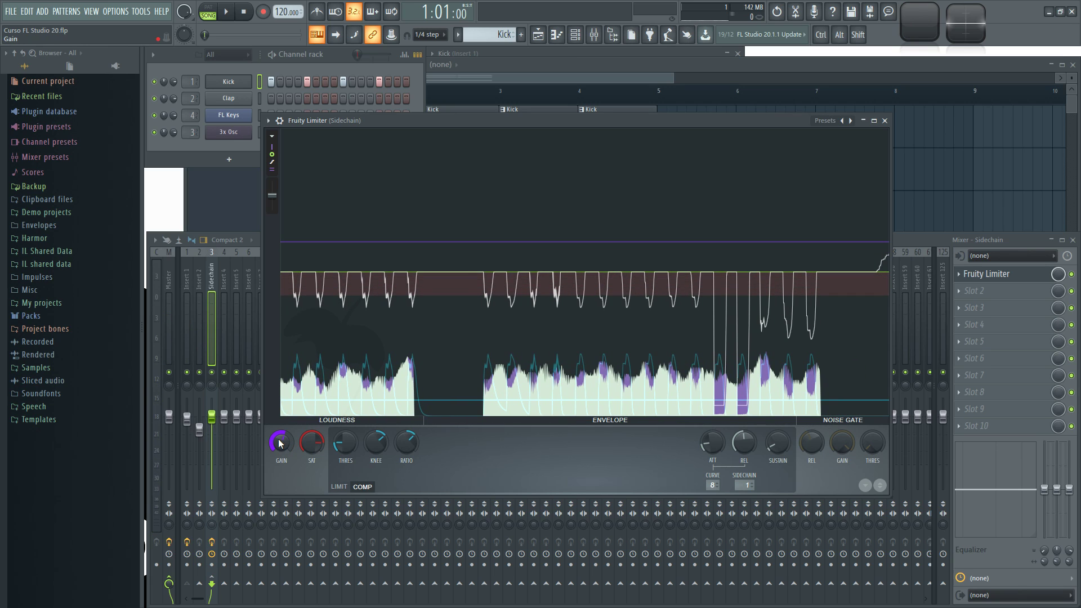
key(space)
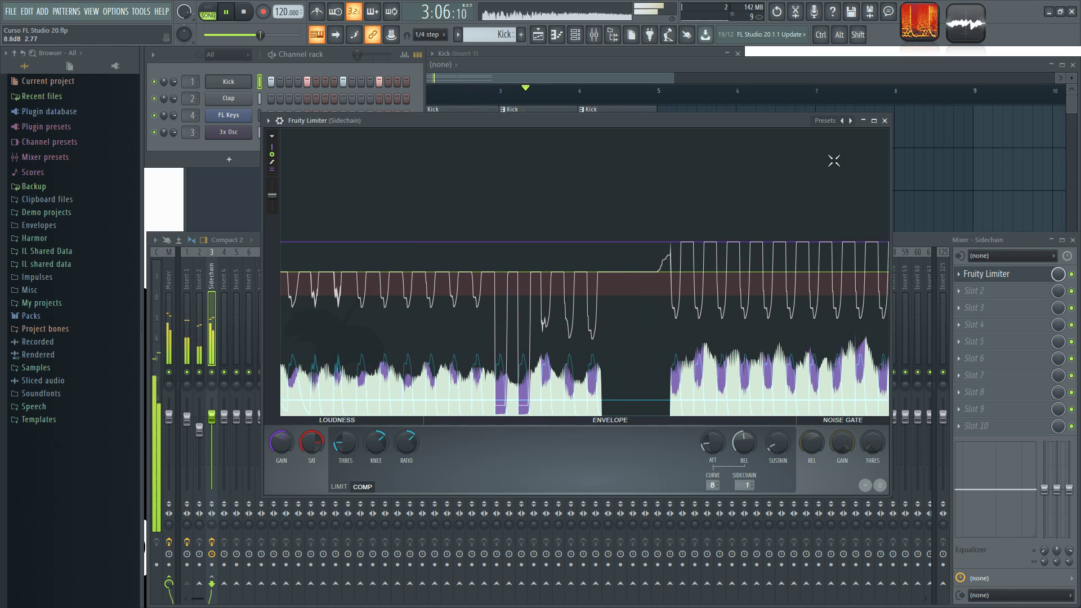
key(space)
Step: Route the Clap to mixer track 1 with the Kick and play the song with the Fruity Limiter in view
click(361, 70)
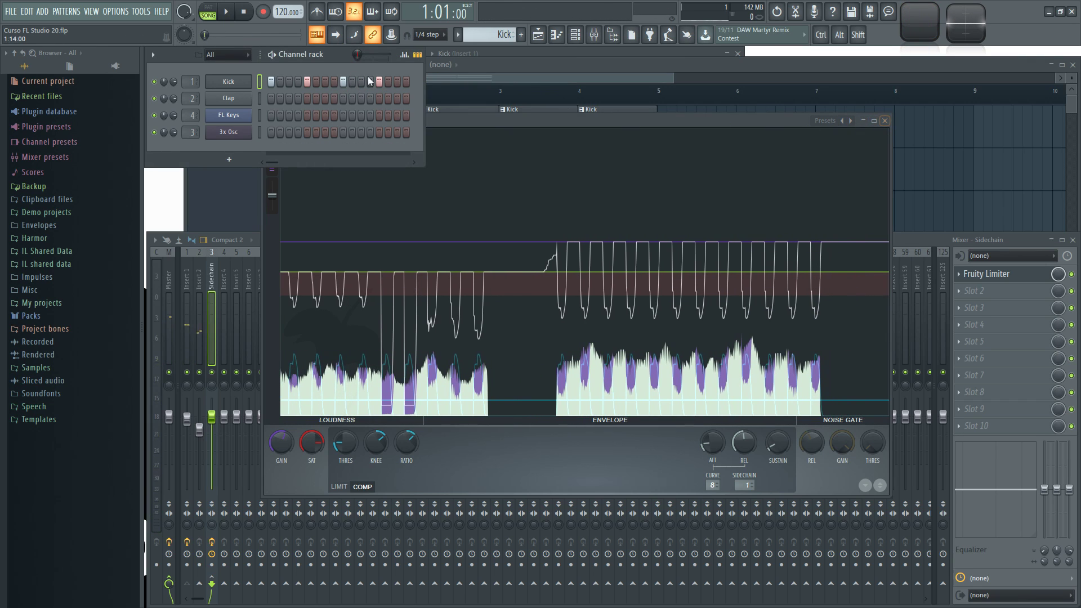
drag(346, 55, 345, 54)
click(952, 230)
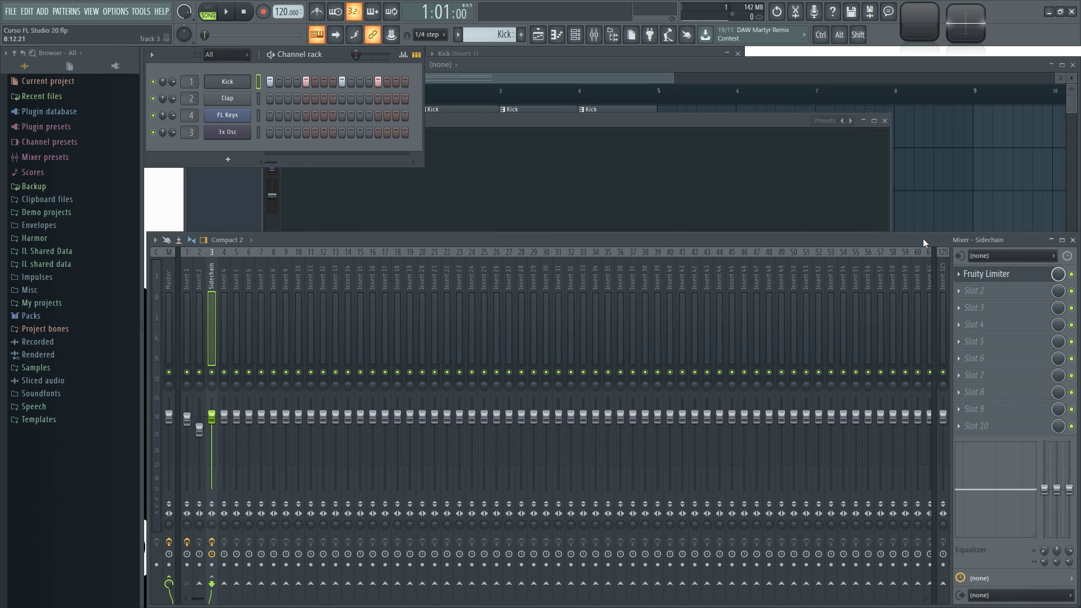
click(257, 99)
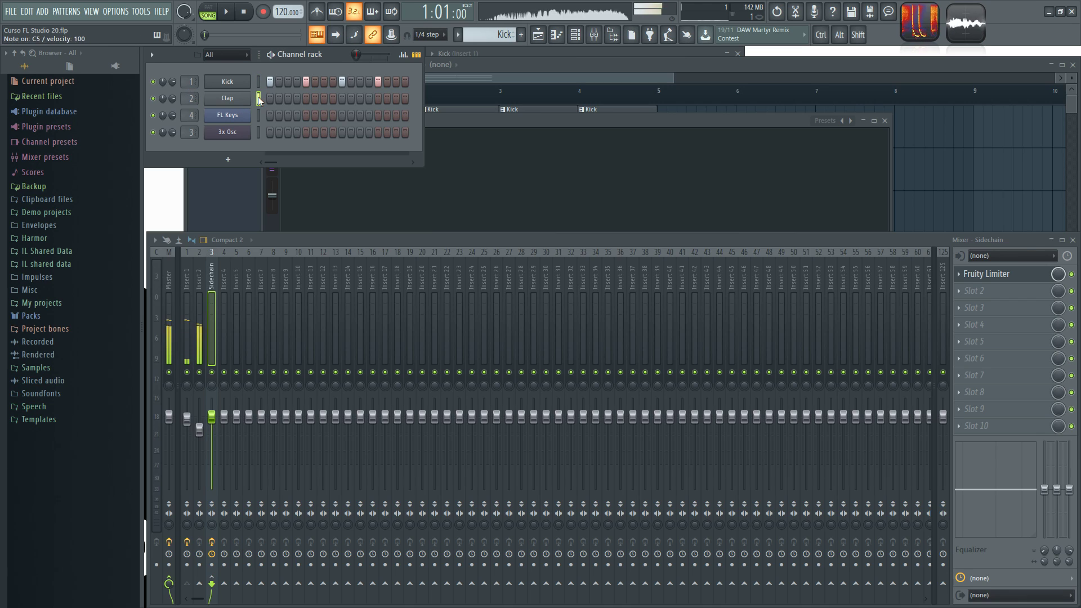
drag(191, 97, 191, 103)
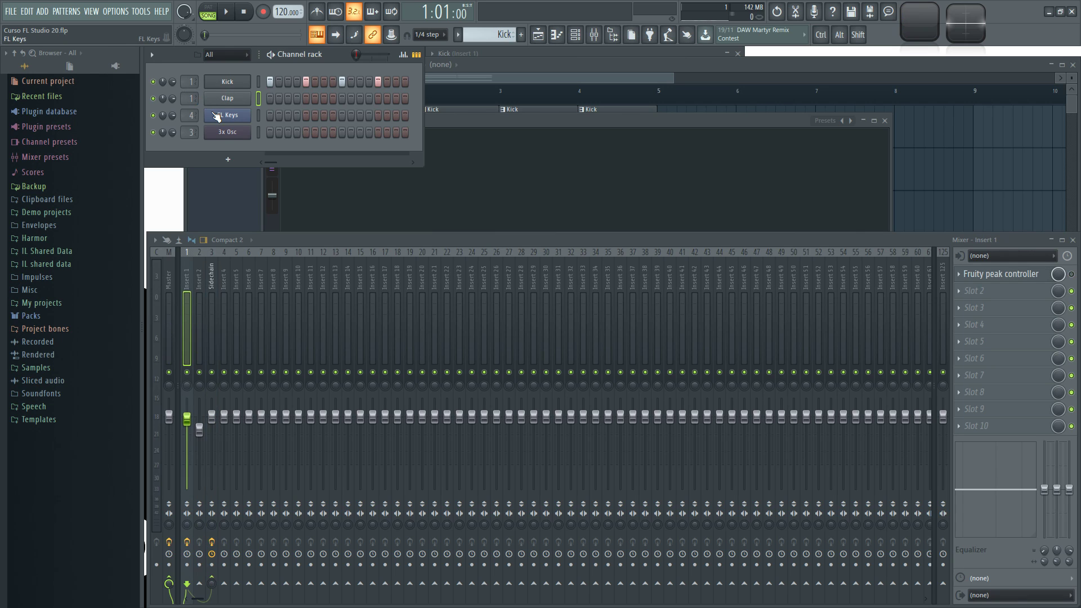
key(space)
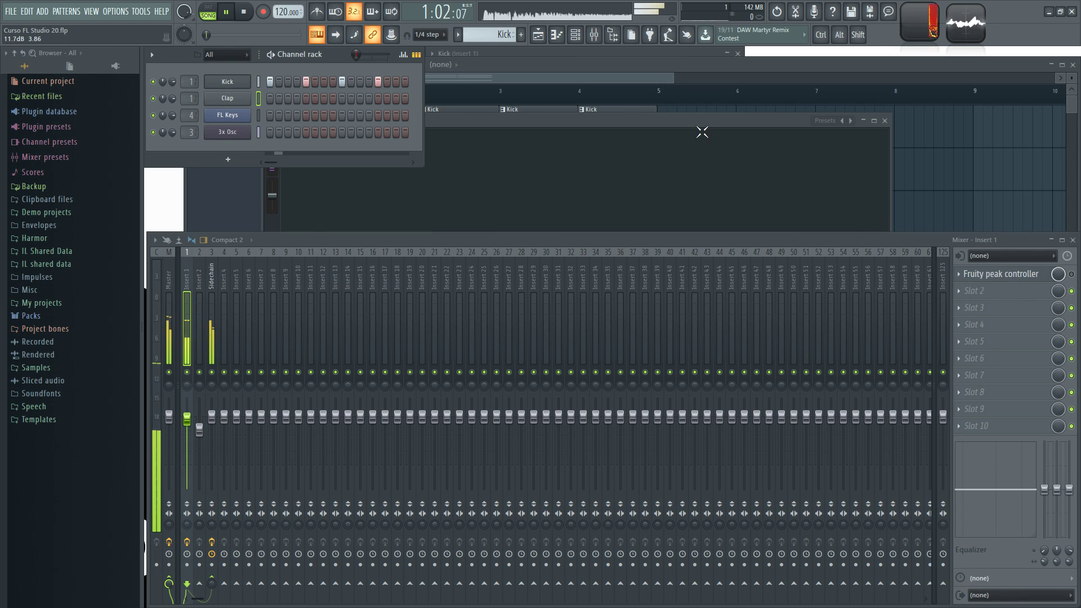
click(699, 126)
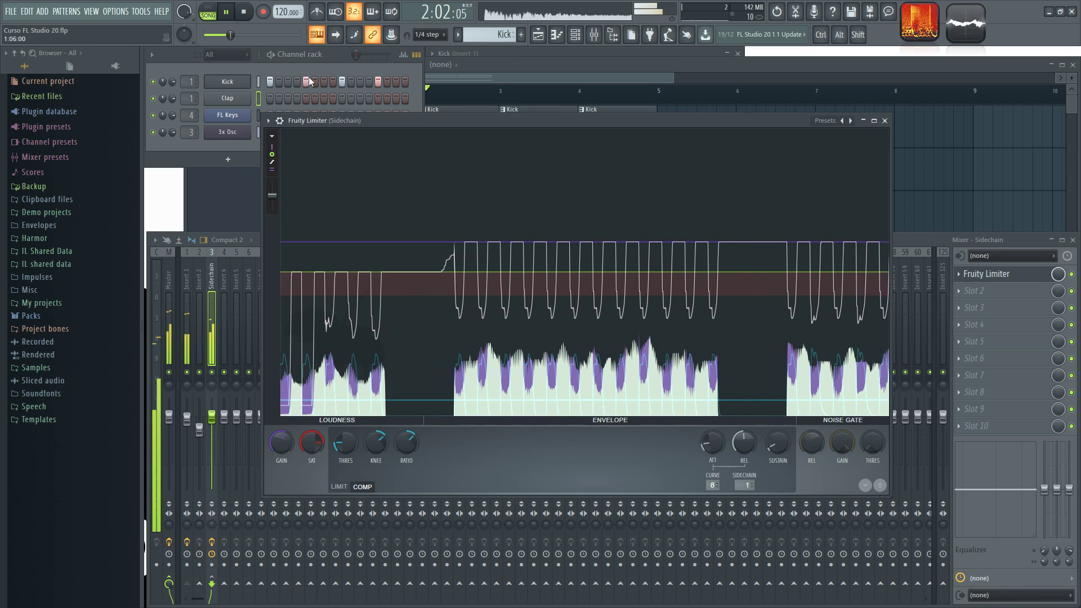
Step: Remove the Kick hits on steps 5 and 13 and play the song to compare the ducking in the Fruity Limiter
click(378, 82)
key(space)
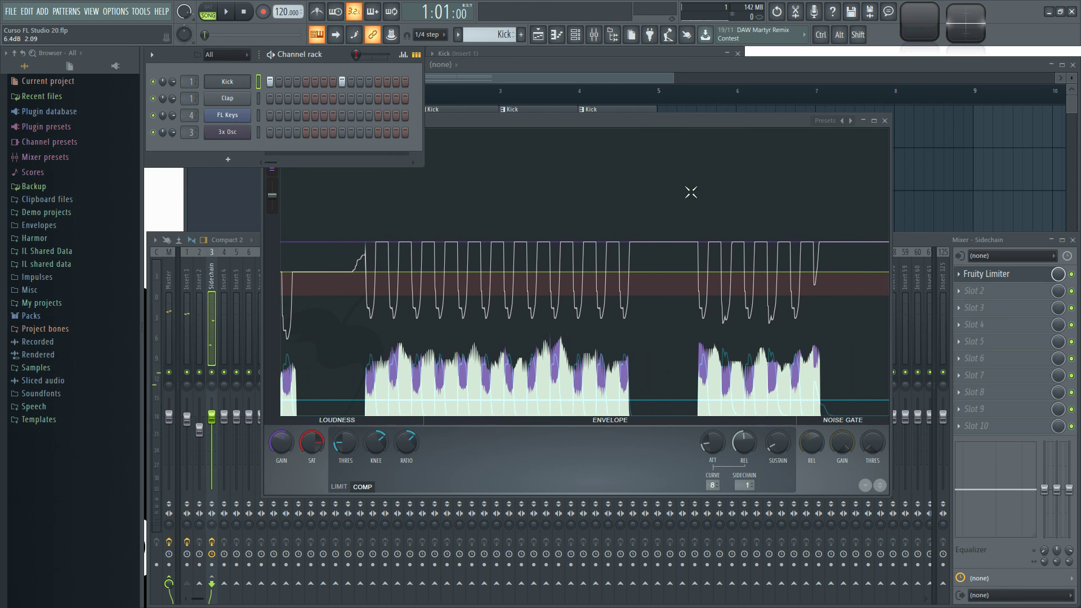
key(space)
click(675, 126)
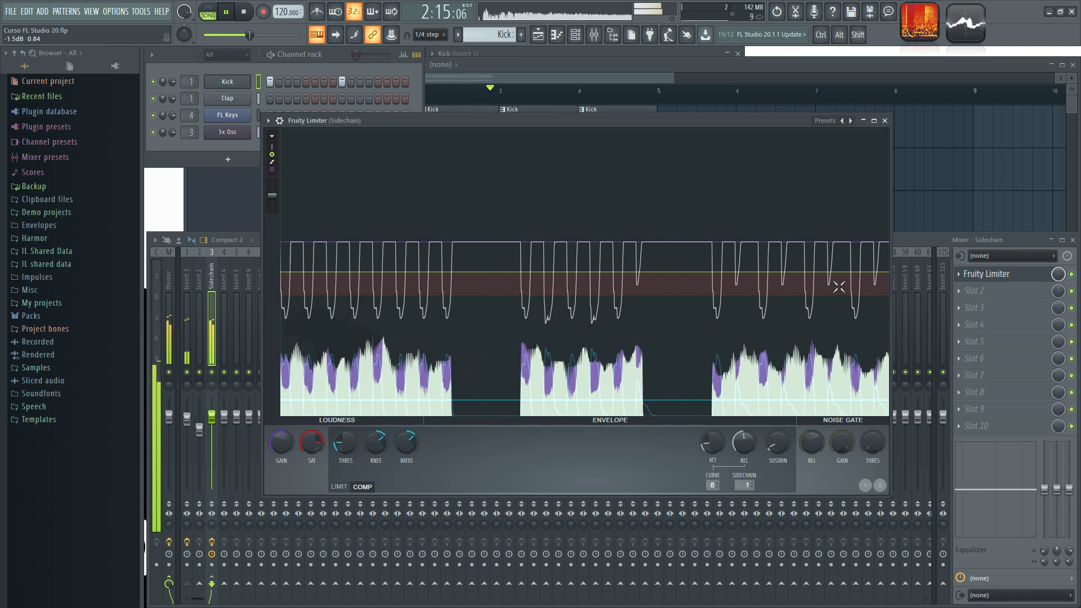
key(space)
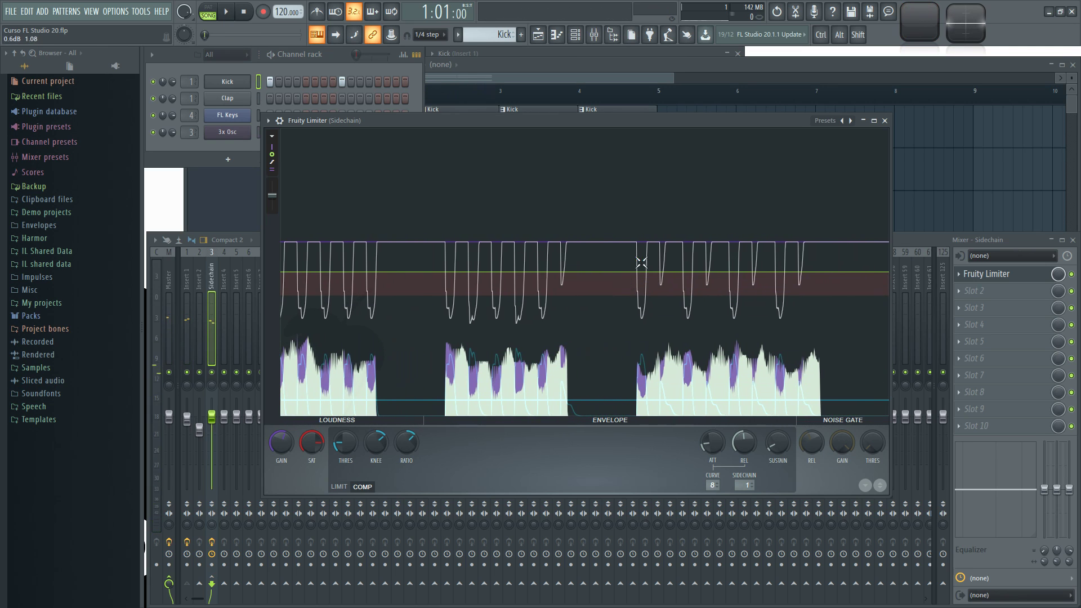
Step: Route the Clap back to mixer track 2, send Insert 2 to Insert 1, and play the song
click(318, 104)
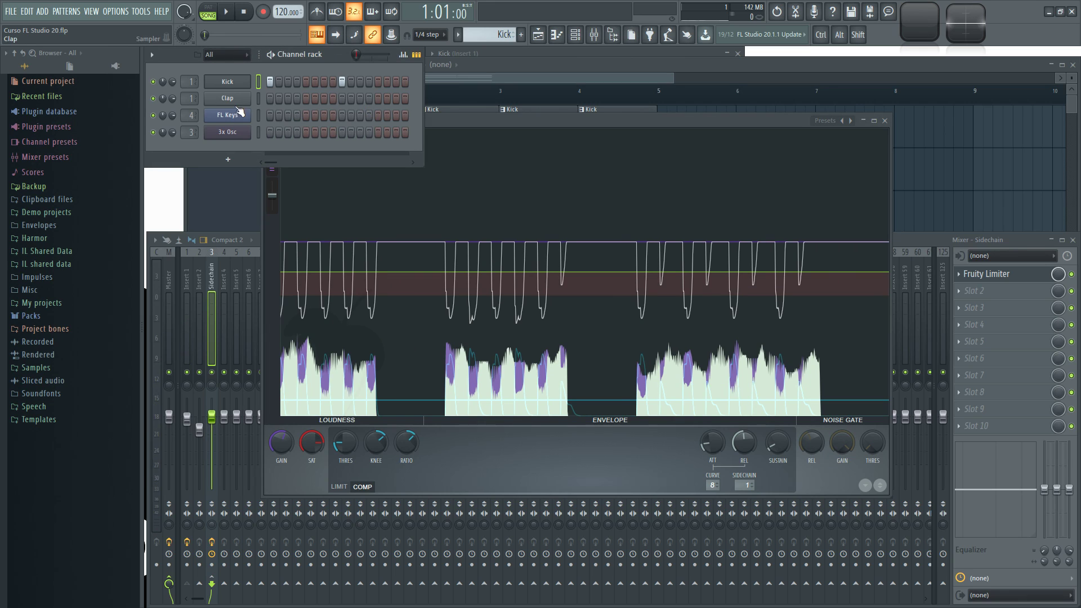
scroll(195, 99, up, 1)
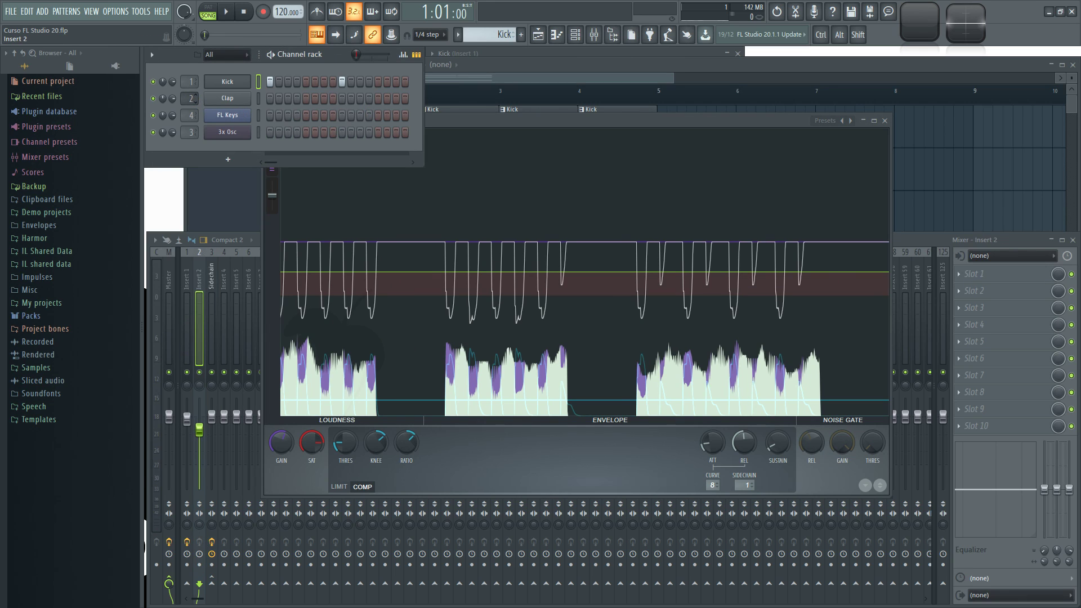
click(197, 273)
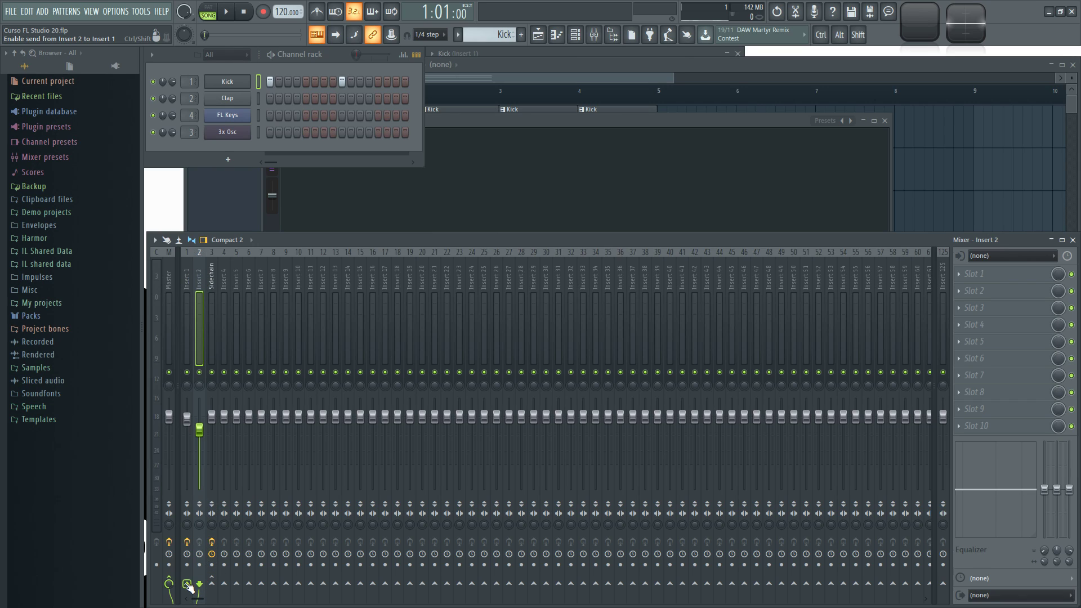
click(184, 278)
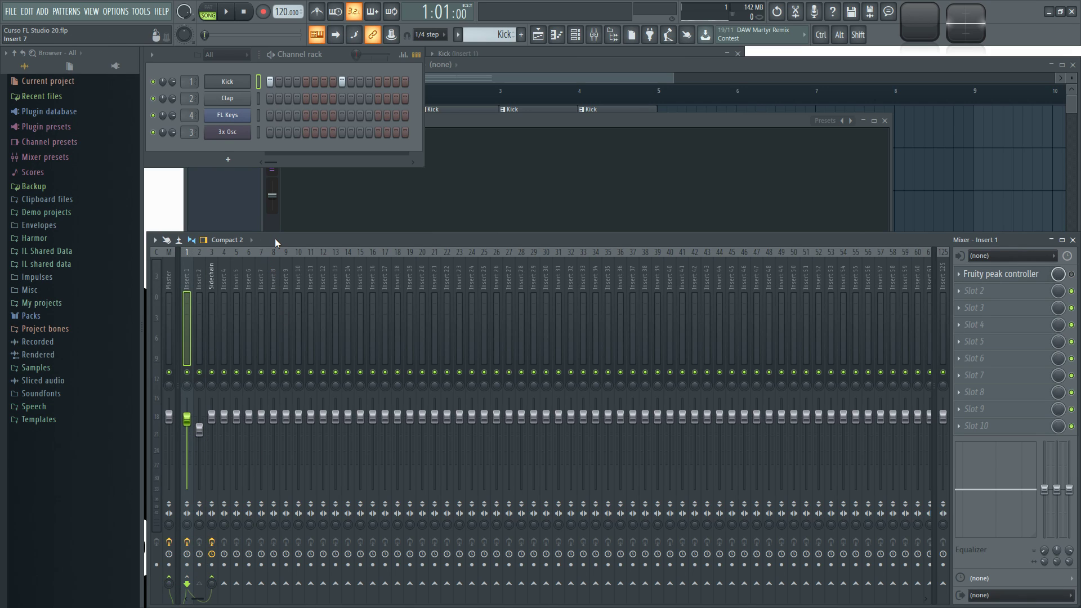
key(space)
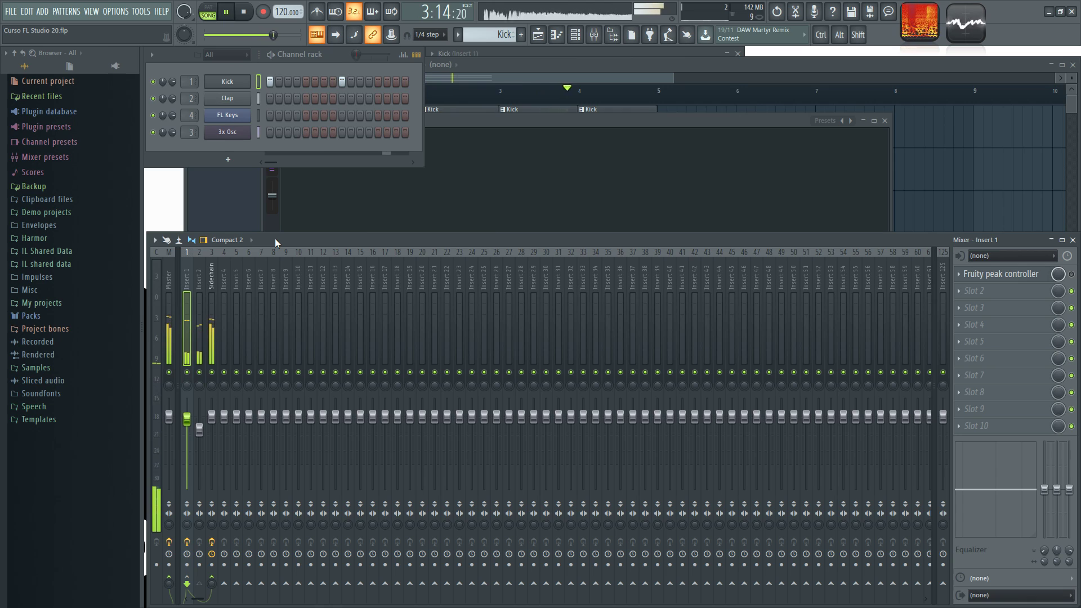
key(space)
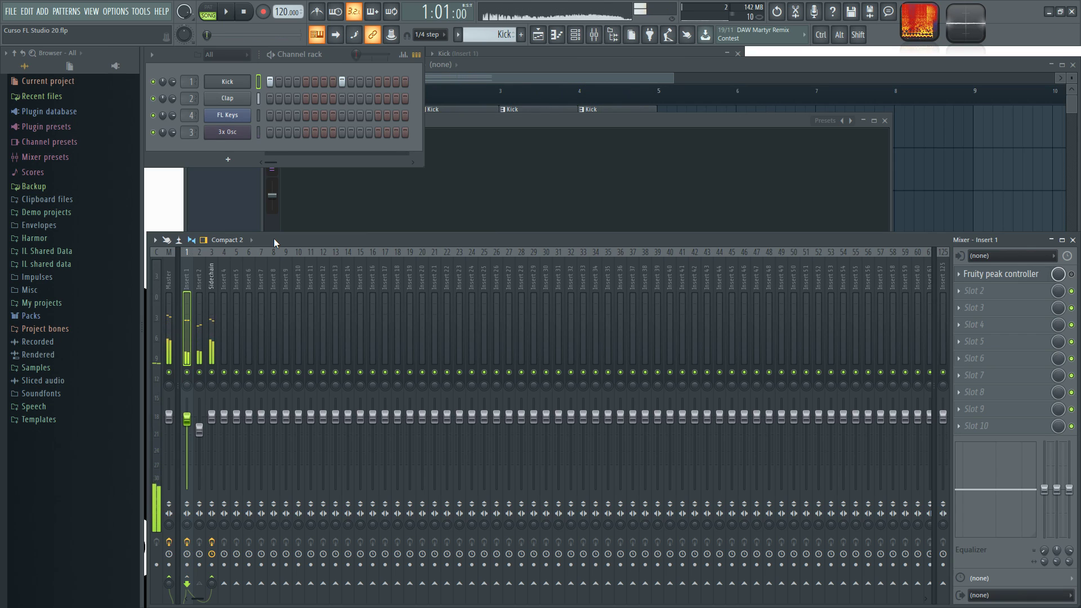
Step: Remove the send from Insert 2 to Insert 1 and restore the send from Insert 1 to the Master
click(201, 268)
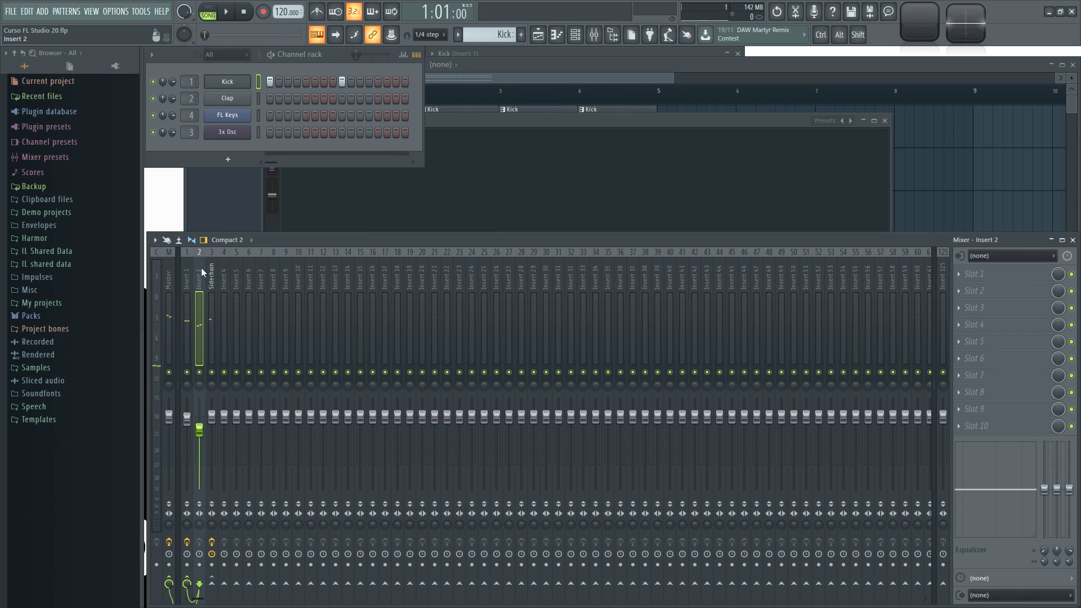
click(185, 271)
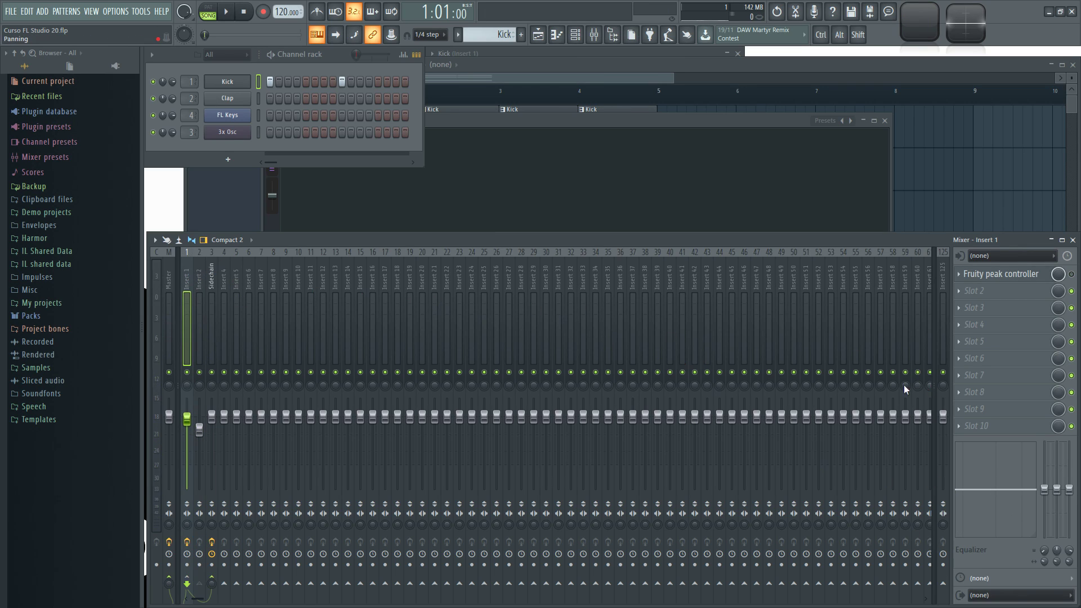
click(197, 272)
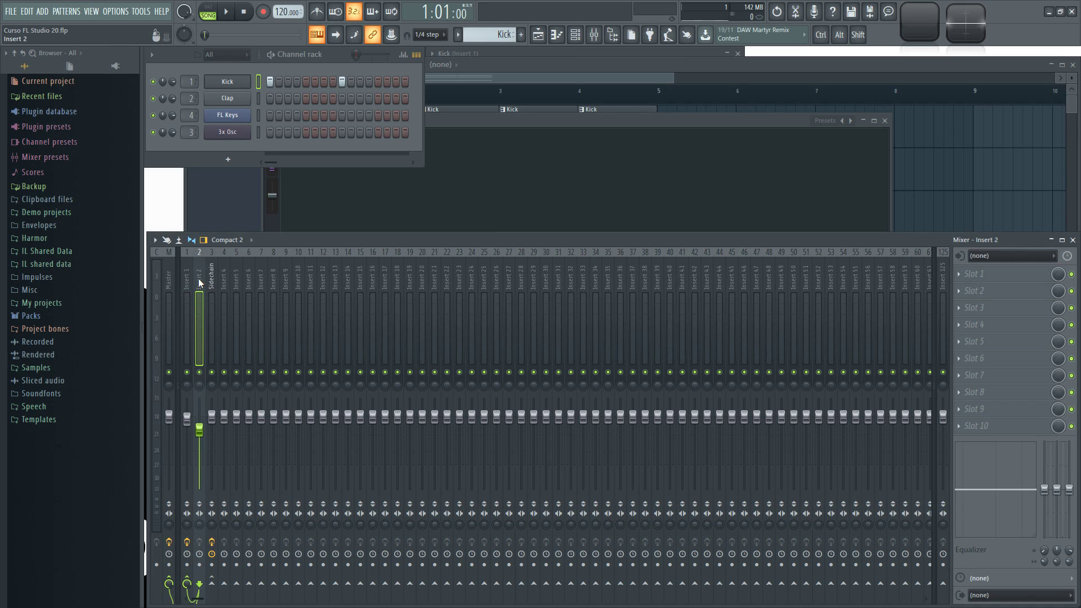
click(187, 583)
click(187, 279)
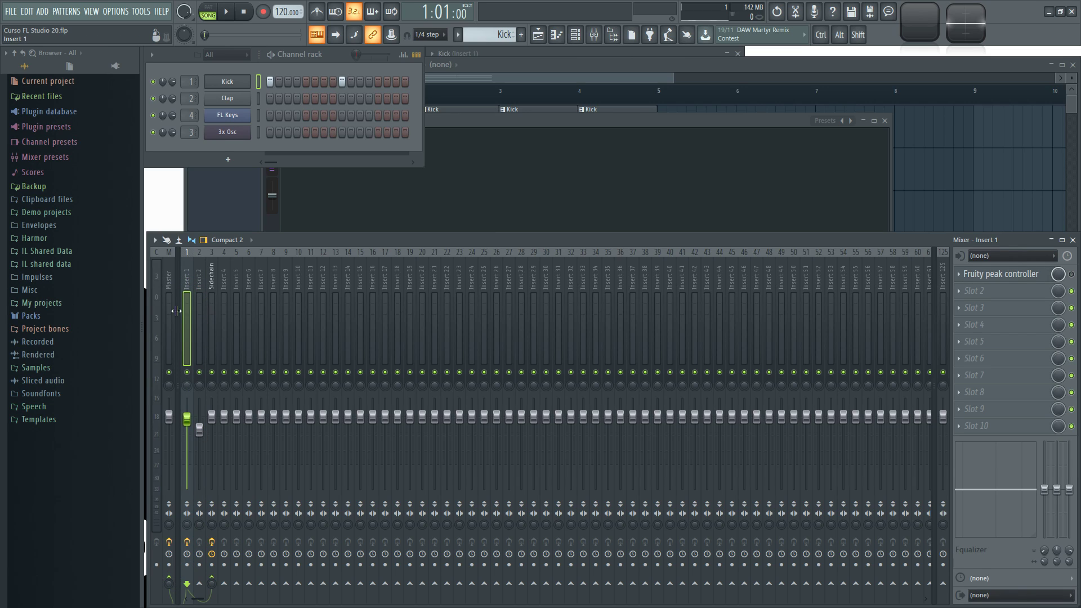
click(169, 582)
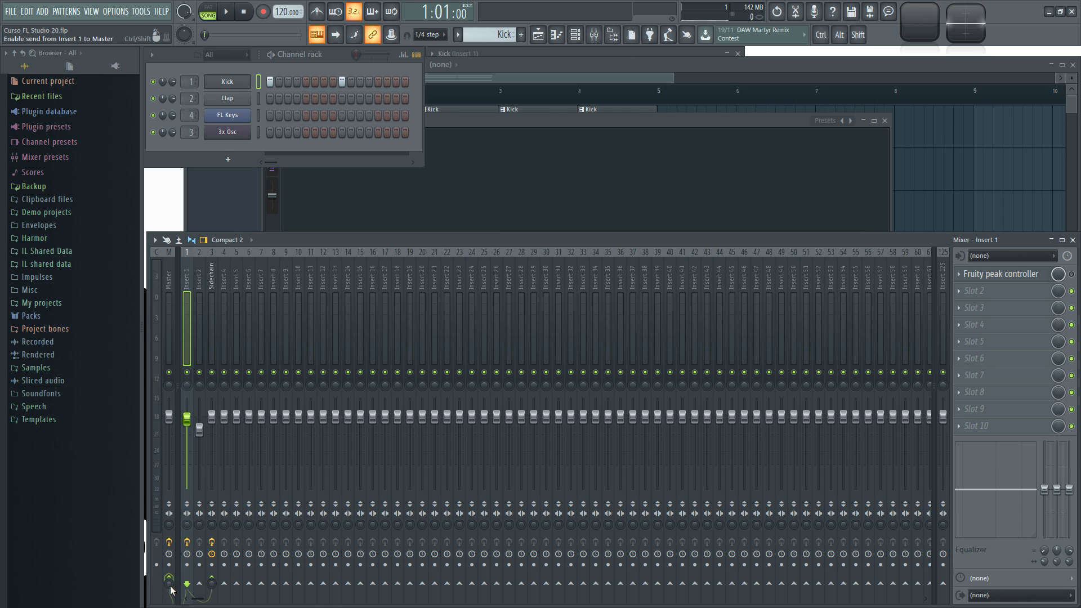
Step: Move the Sidechain mixer track to position 6
click(210, 276)
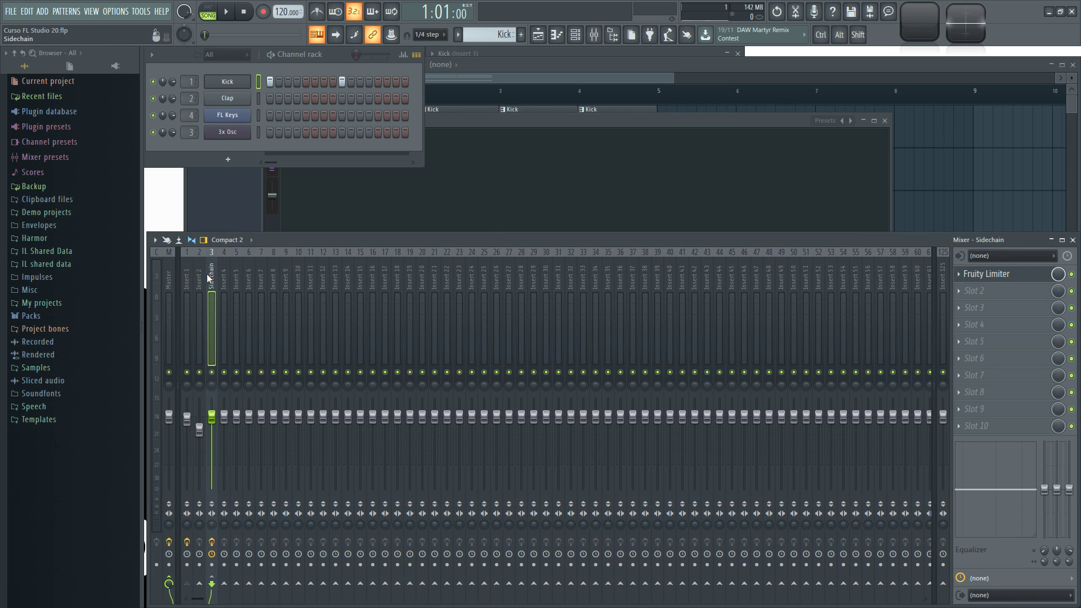
scroll(210, 276, up, 1)
scroll(209, 273, down, 3)
scroll(236, 274, down, 1)
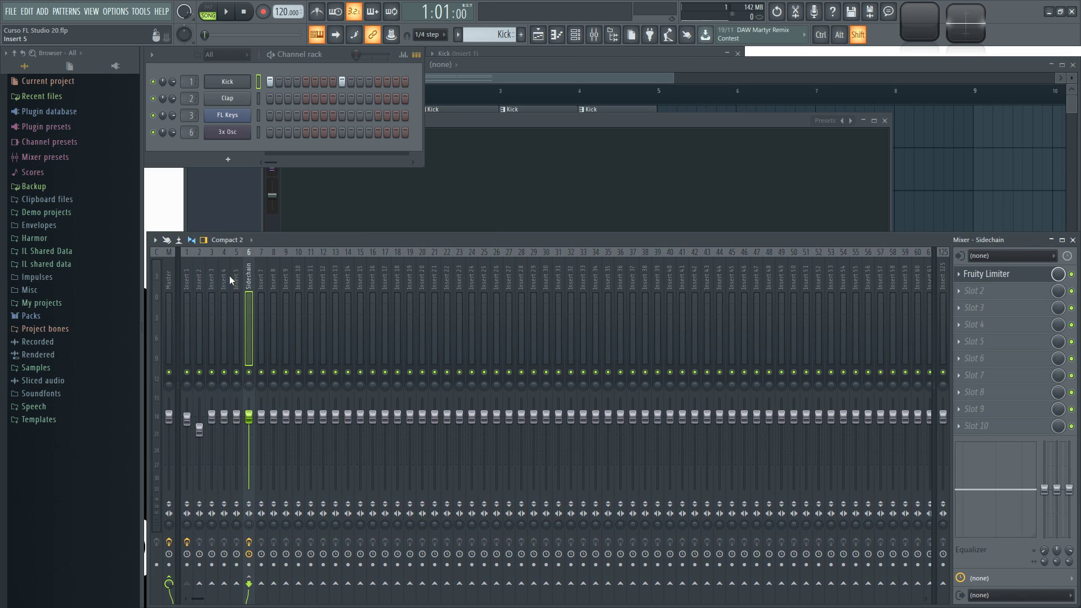
Step: Disconnect Insert 1 from the Sidechain track and send both Insert 1 and Insert 2 to Insert 3
click(182, 276)
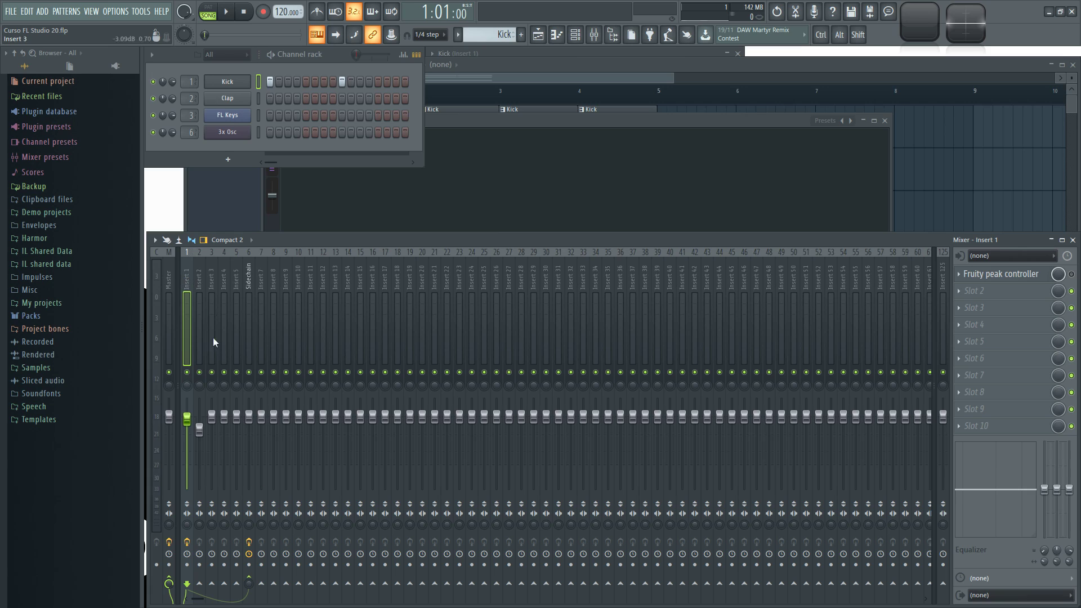
click(249, 580)
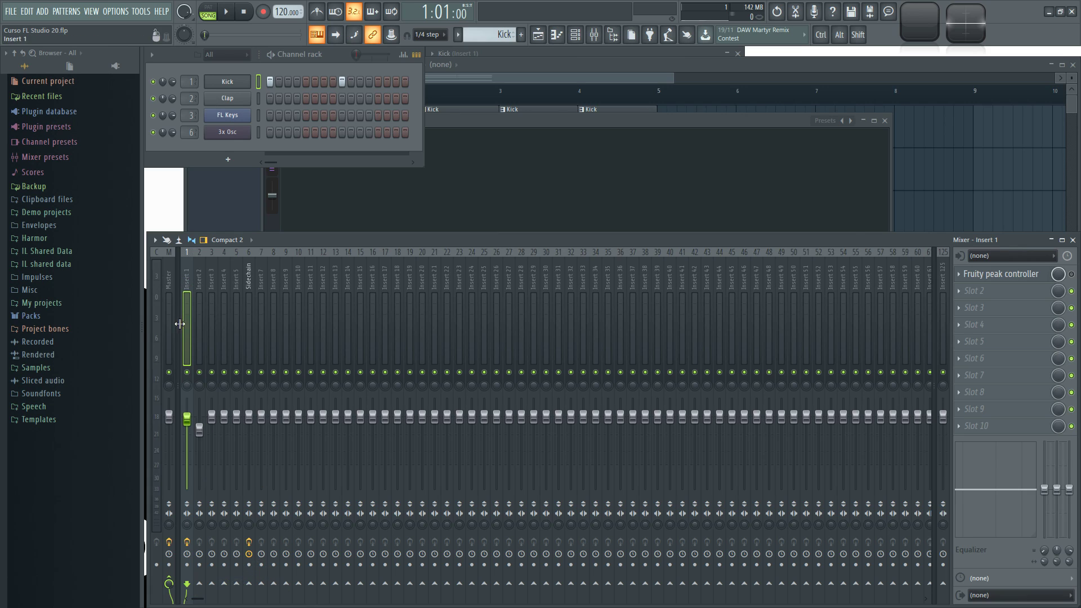
click(209, 272)
click(185, 285)
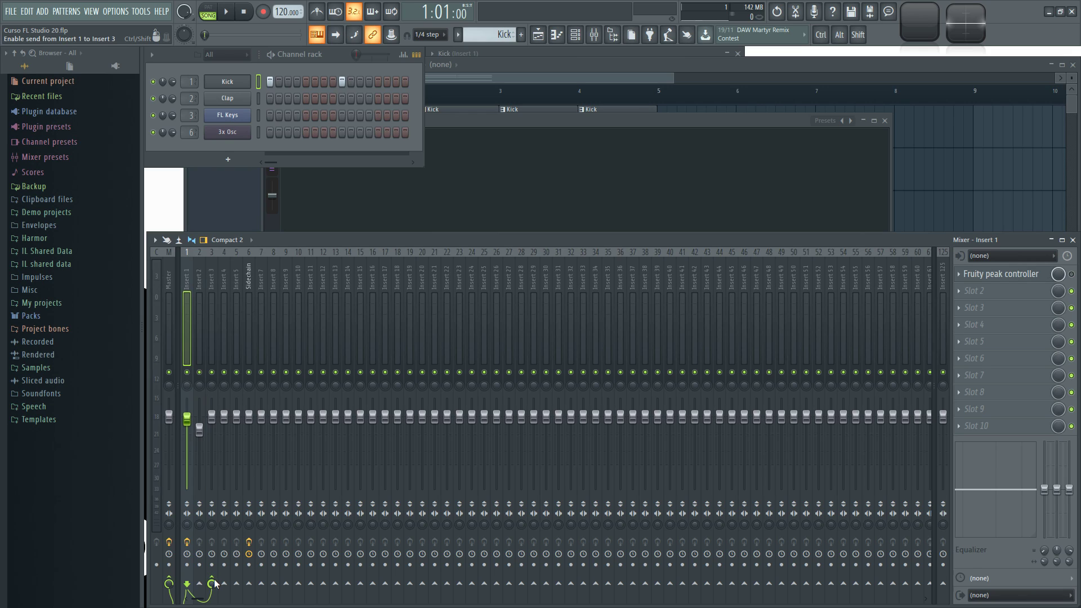
click(199, 276)
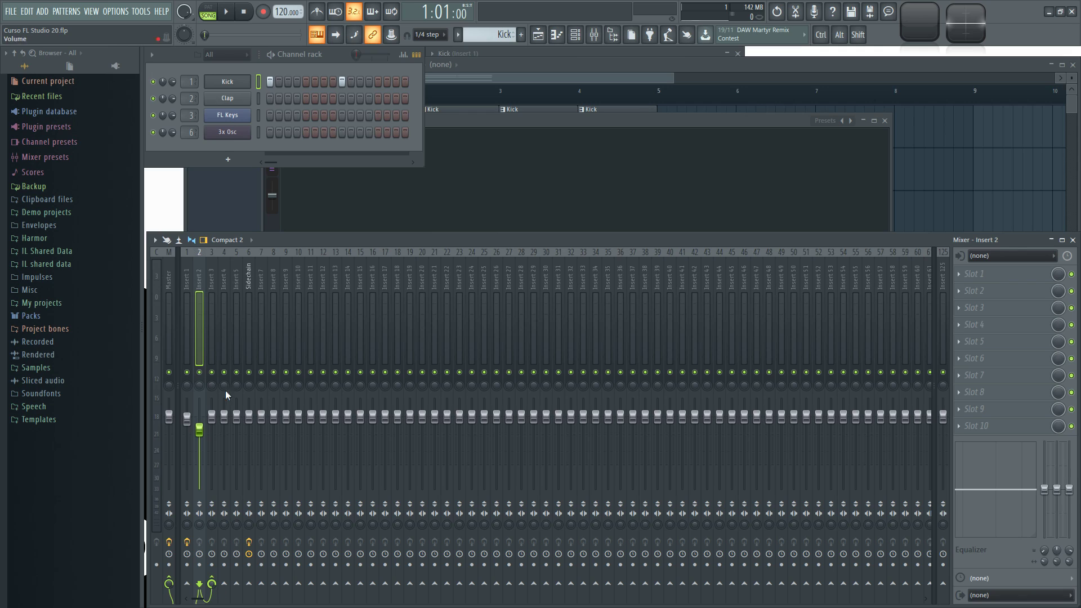
Step: Sidechain Insert 3 to the Sidechain track and play the song to check the Fruity Limiter's response
click(212, 275)
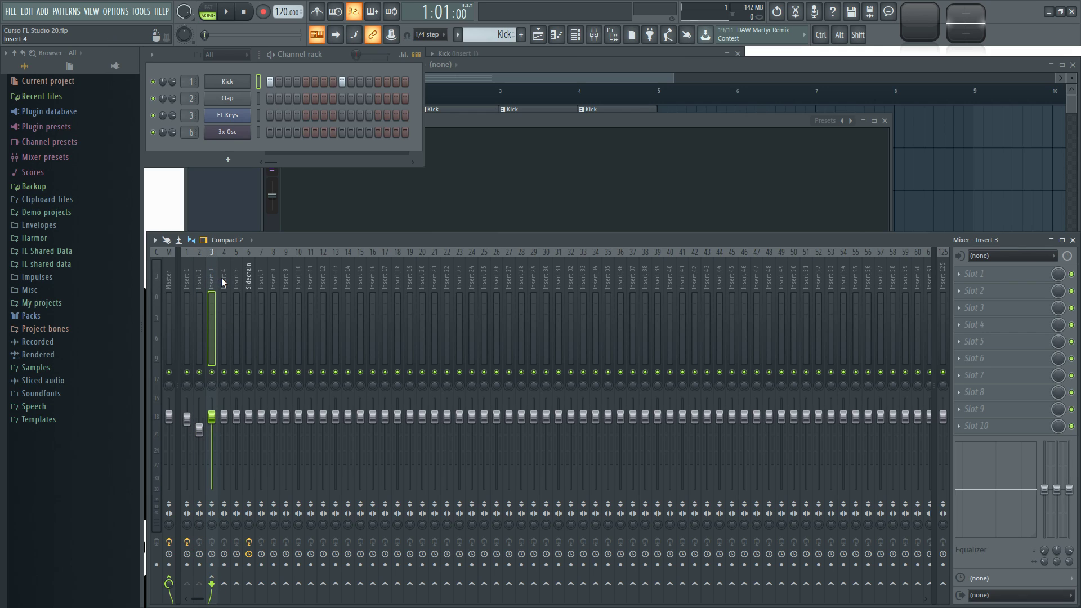
click(250, 584)
key(space)
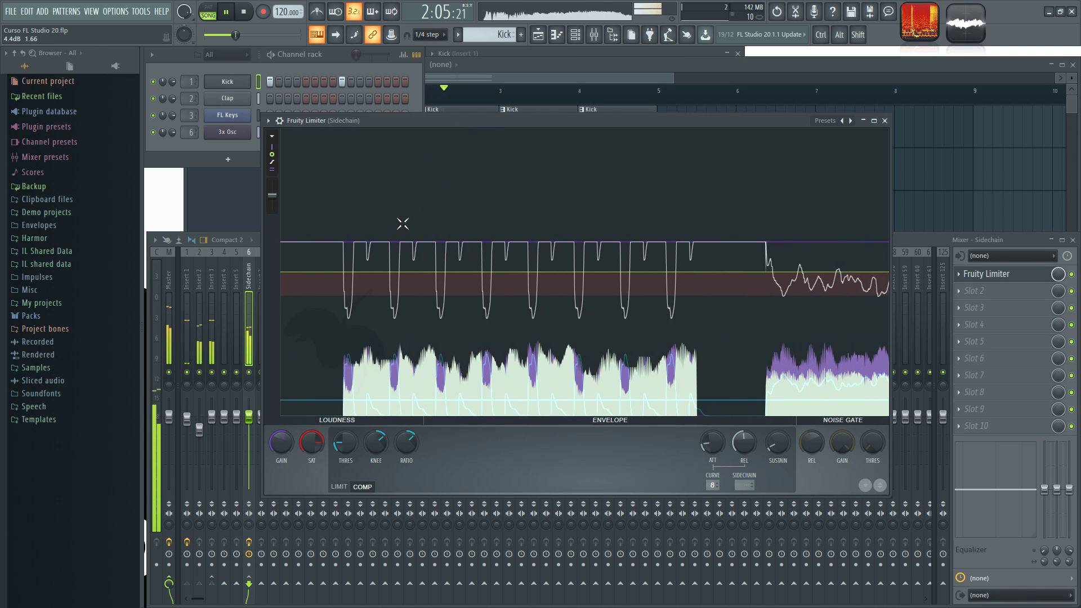
click(210, 278)
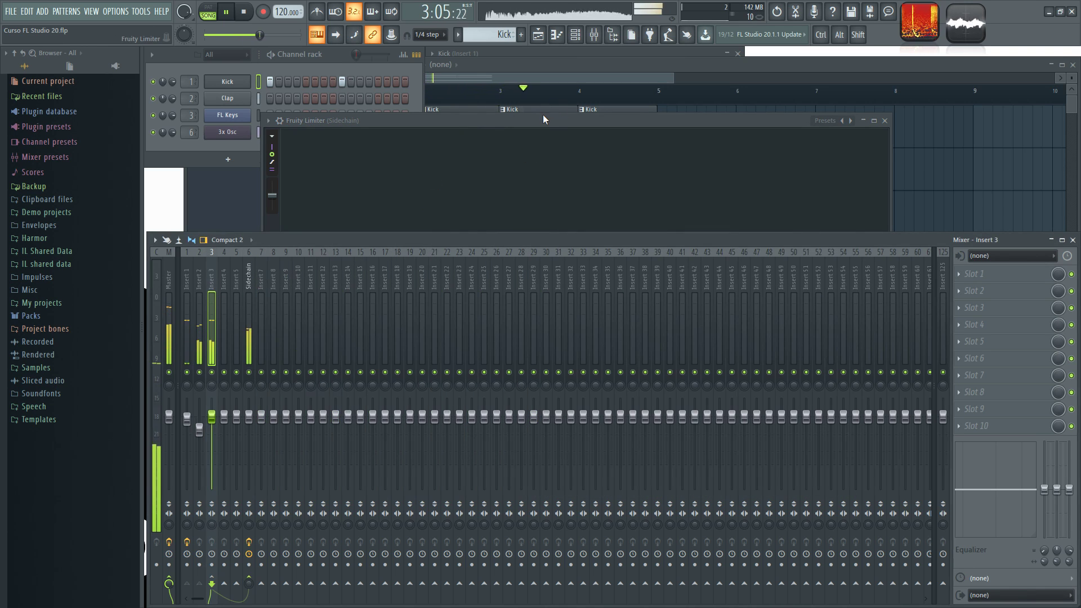
key(space)
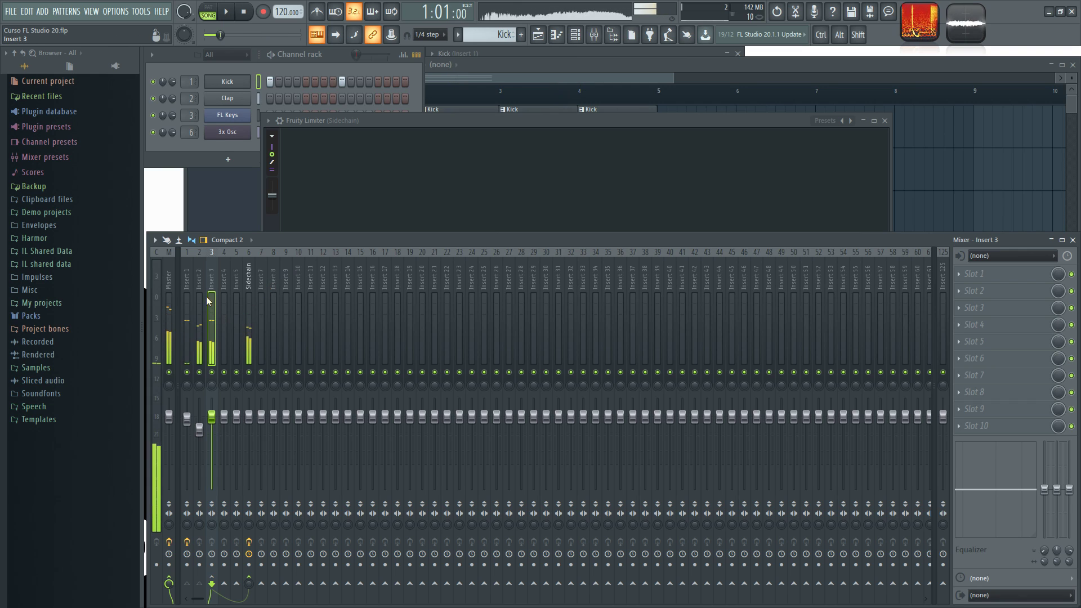
Step: Try lowering the compressor threshold of the Sidechain track's Fruity Limiter while the song plays
click(198, 275)
click(185, 275)
click(249, 279)
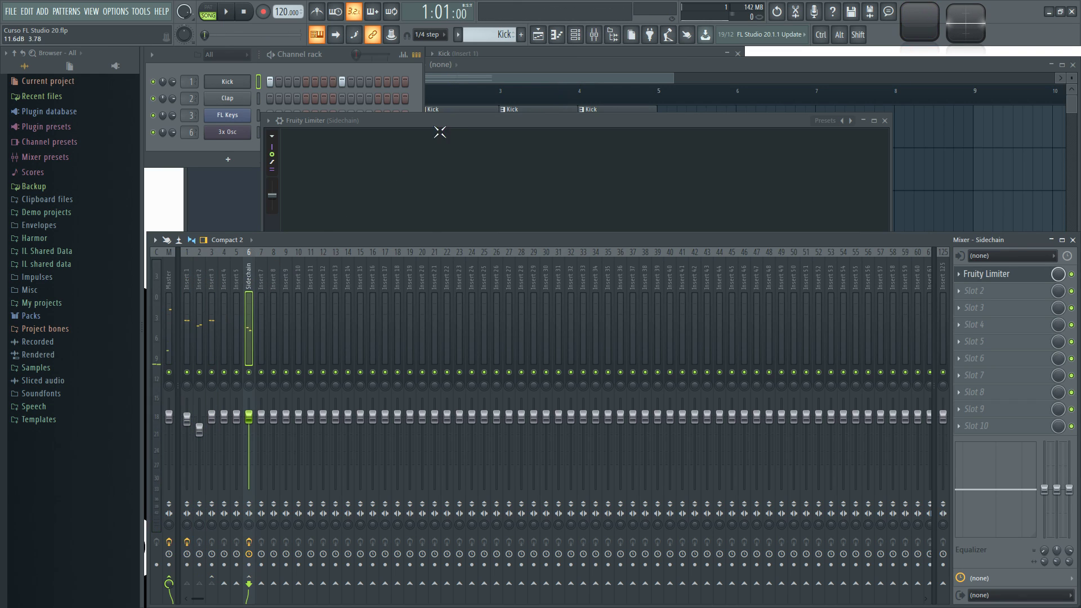
click(448, 120)
key(space)
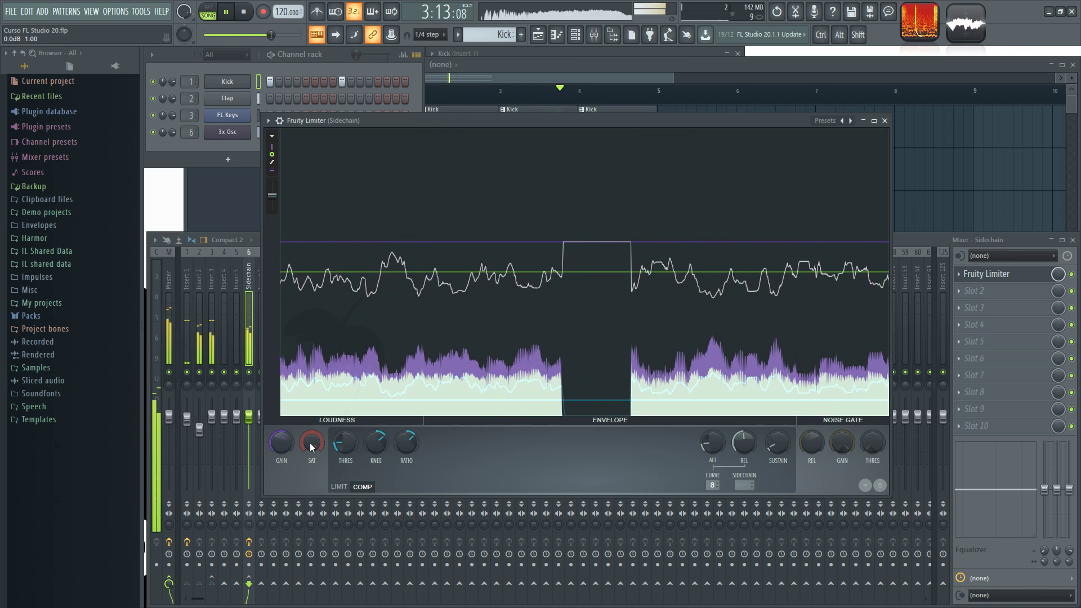
drag(346, 445, 346, 479)
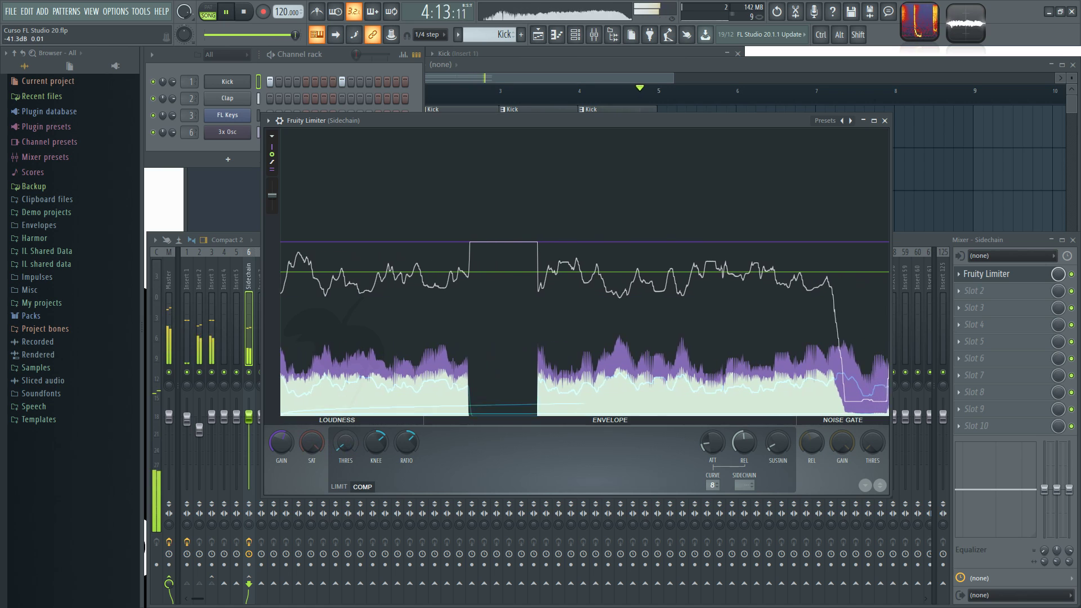
key(space)
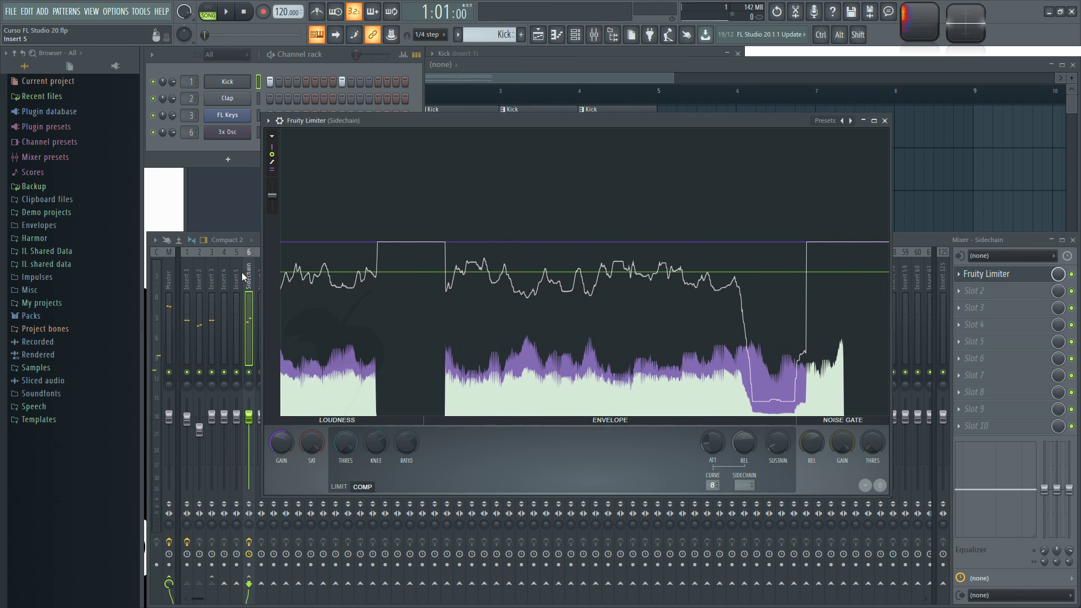
Step: Set the Fruity Limiter's sidechain input to Insert 3
drag(763, 495, 740, 496)
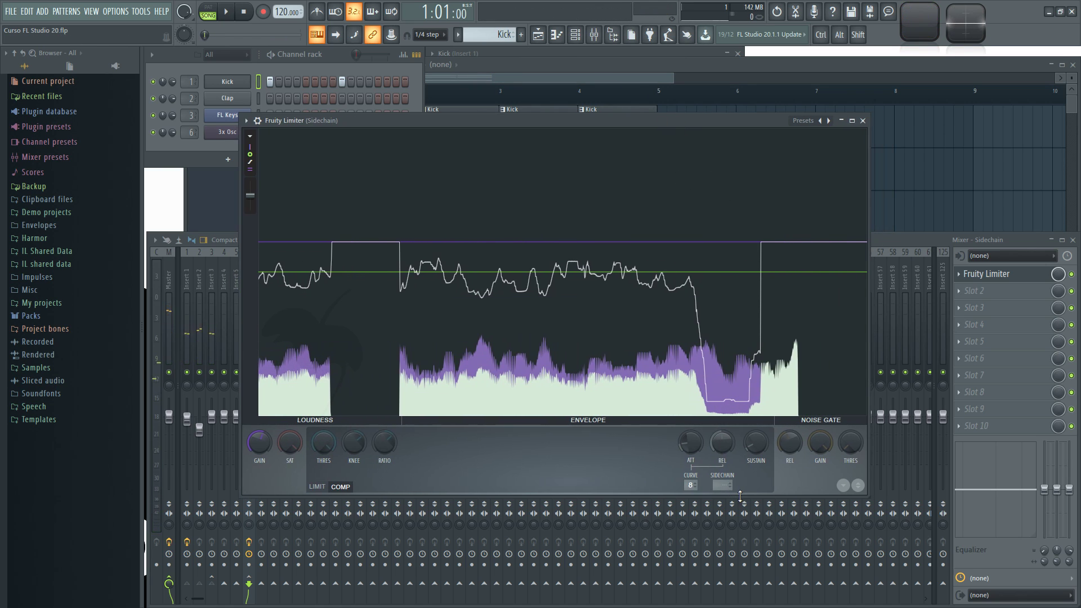
click(723, 486)
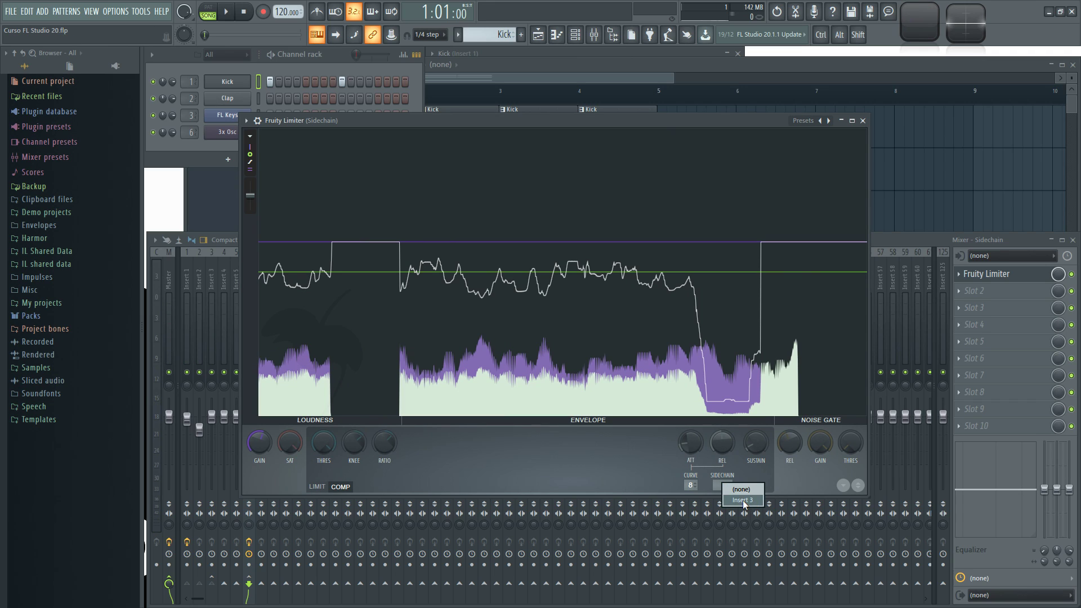
click(749, 501)
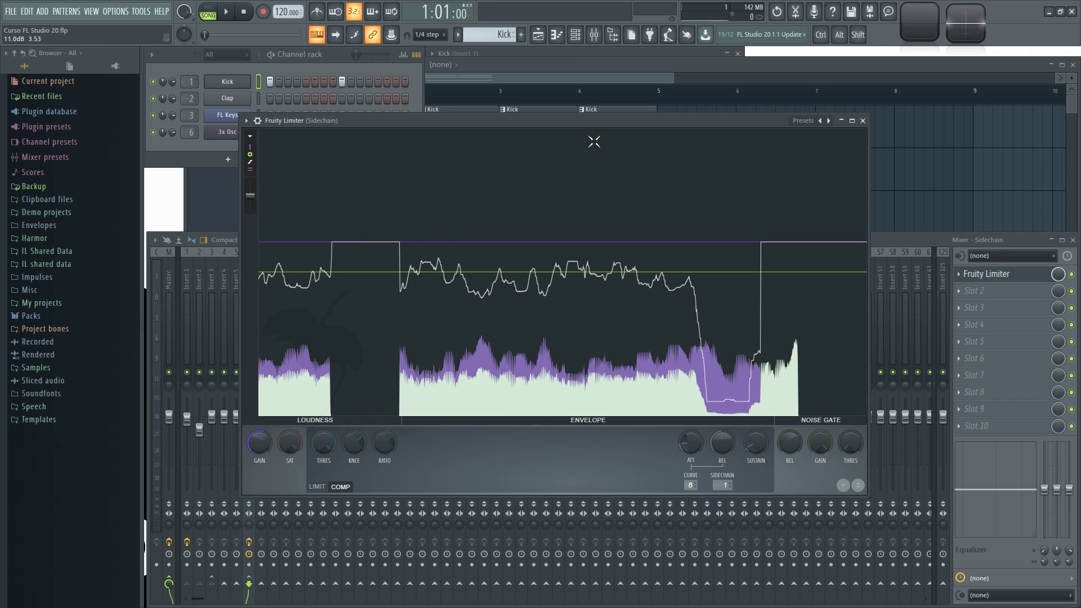
drag(574, 124, 569, 129)
Step: Play the song and lower the compressor threshold until the kick and clap duck the 3x Osc
key(space)
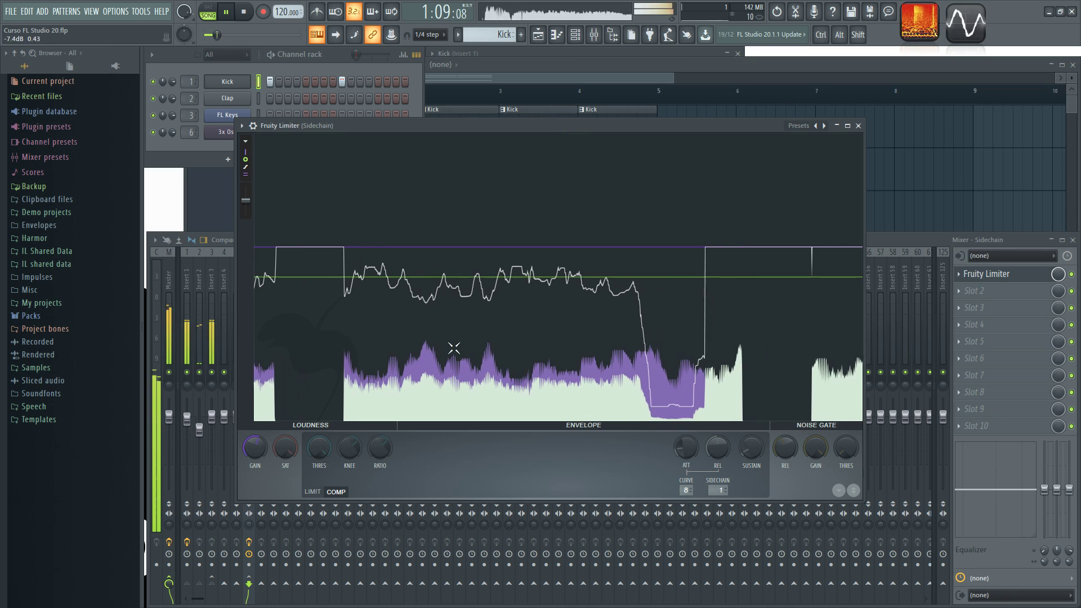
drag(320, 448, 319, 479)
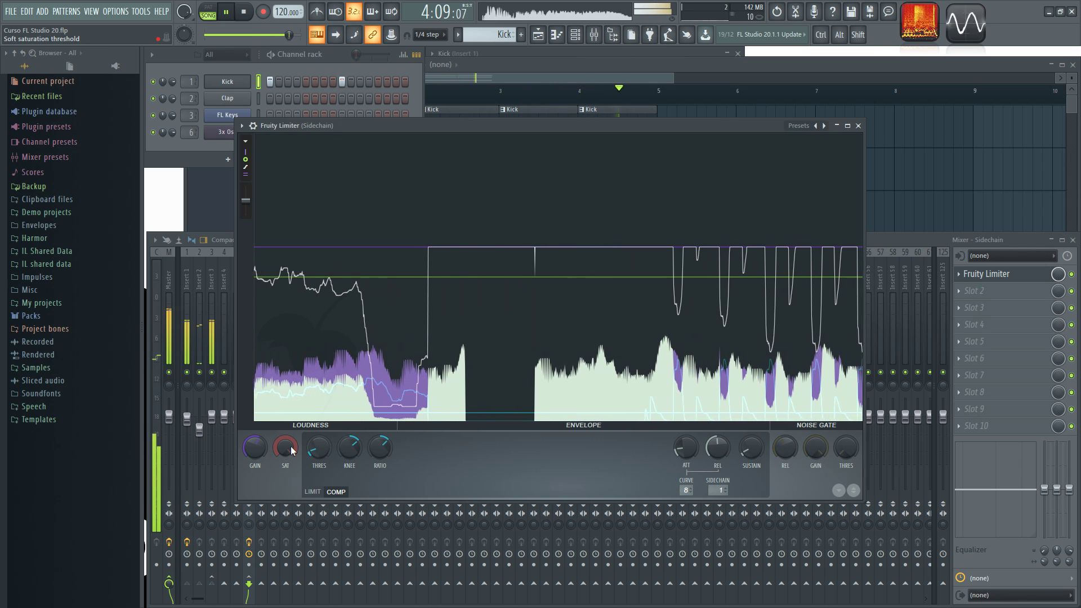
key(space)
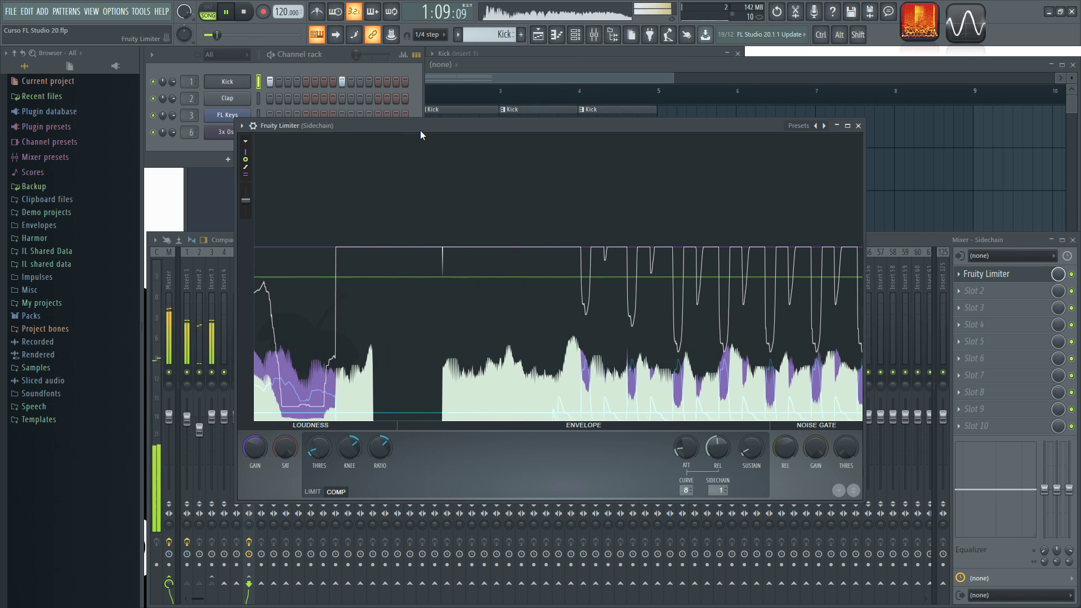
Step: Play the song to examine the ducking curve in the Fruity Limiter, and close the plugin window
drag(444, 126, 537, 121)
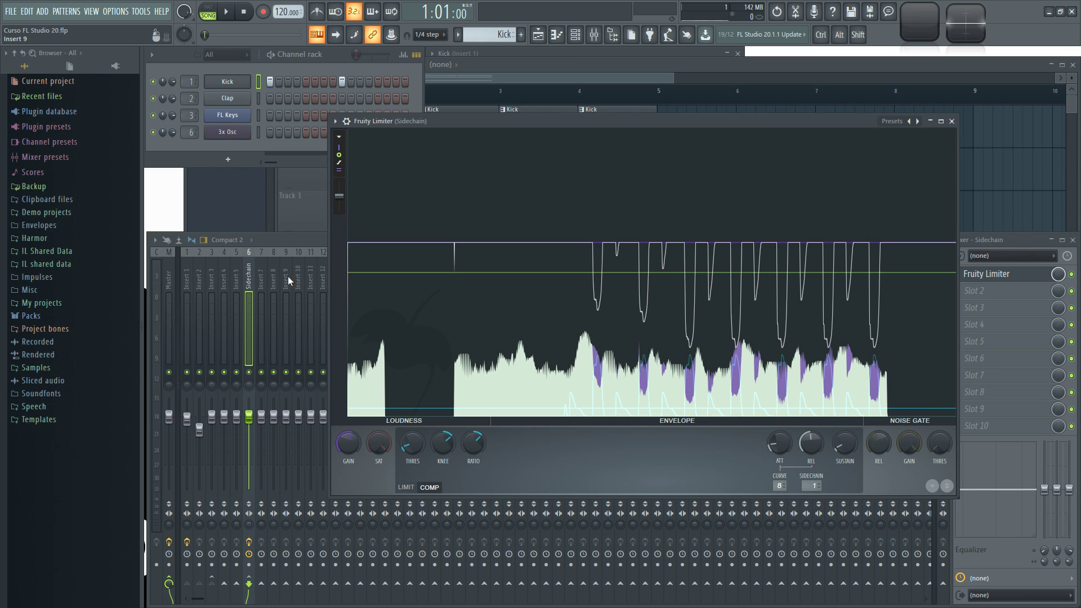
drag(573, 123, 550, 136)
key(space)
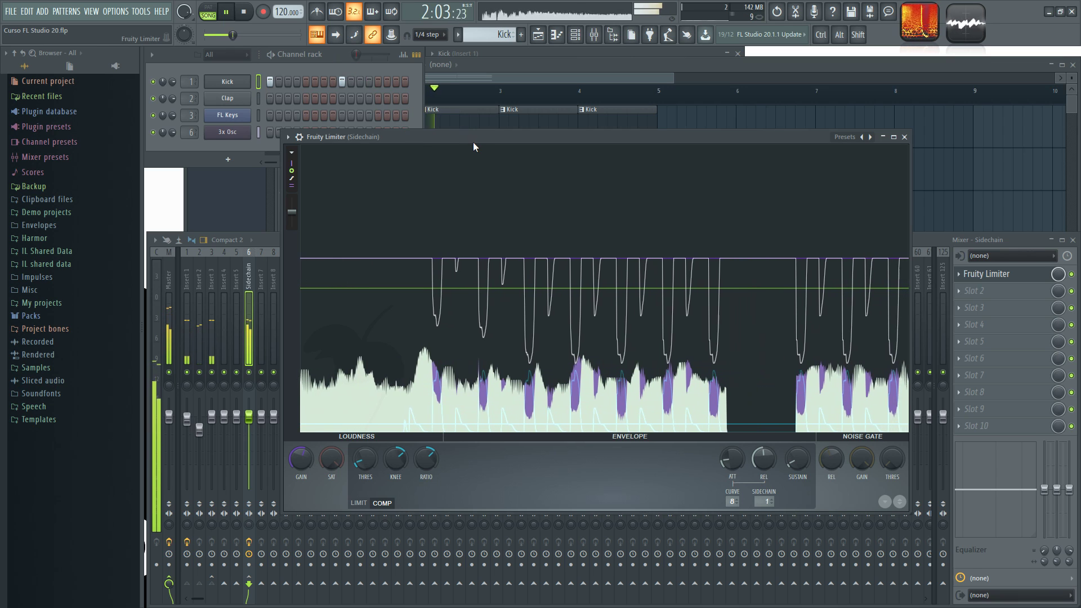
key(space)
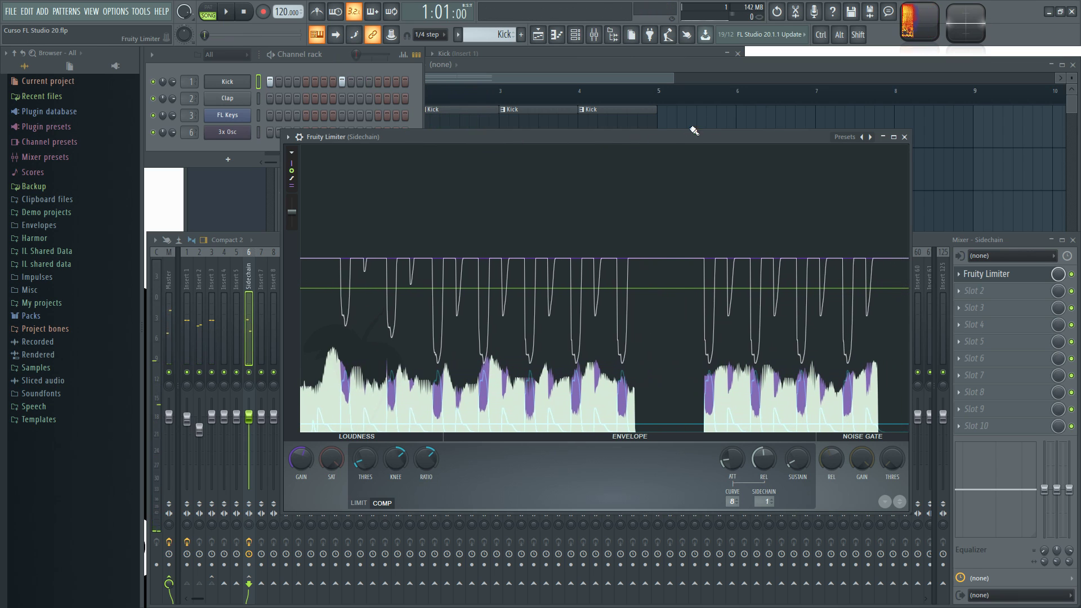
click(905, 138)
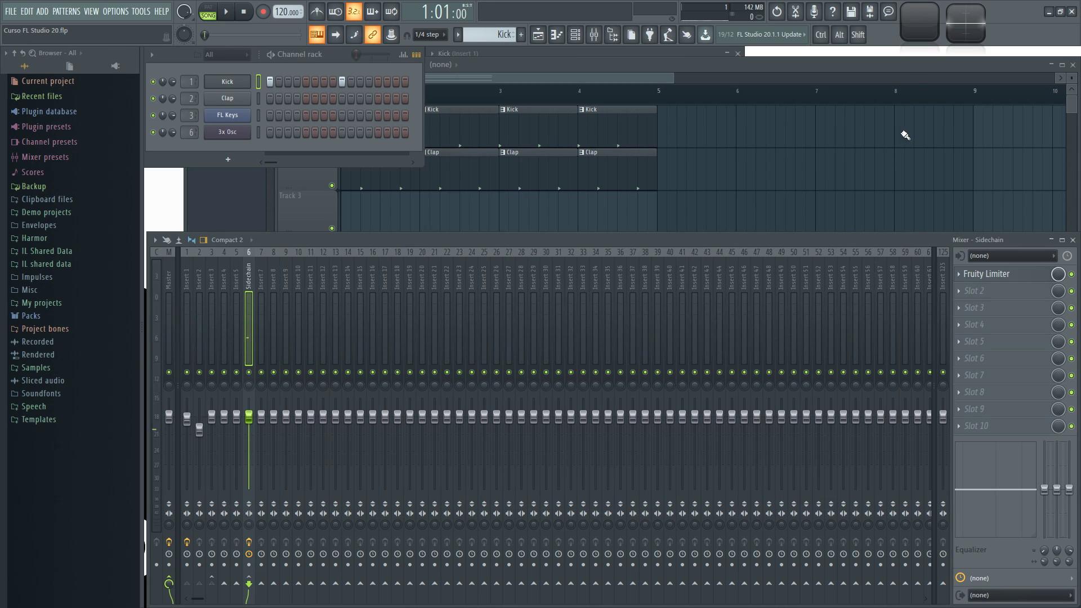
Step: Connect Insert 1 and Insert 2 to the Sidechain mixer track as additional sidechain sources
click(187, 278)
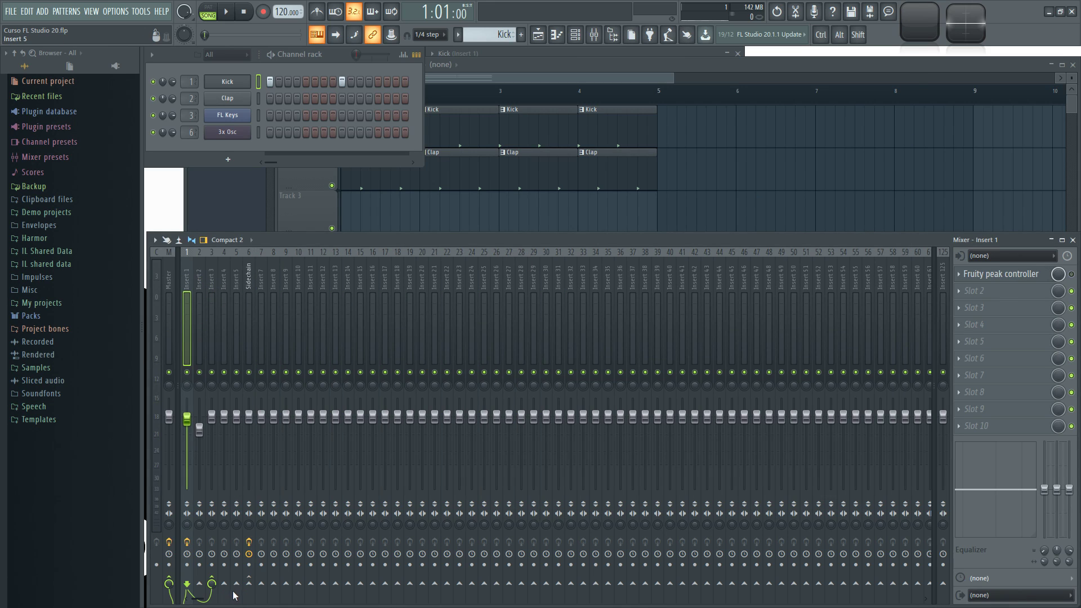
click(200, 275)
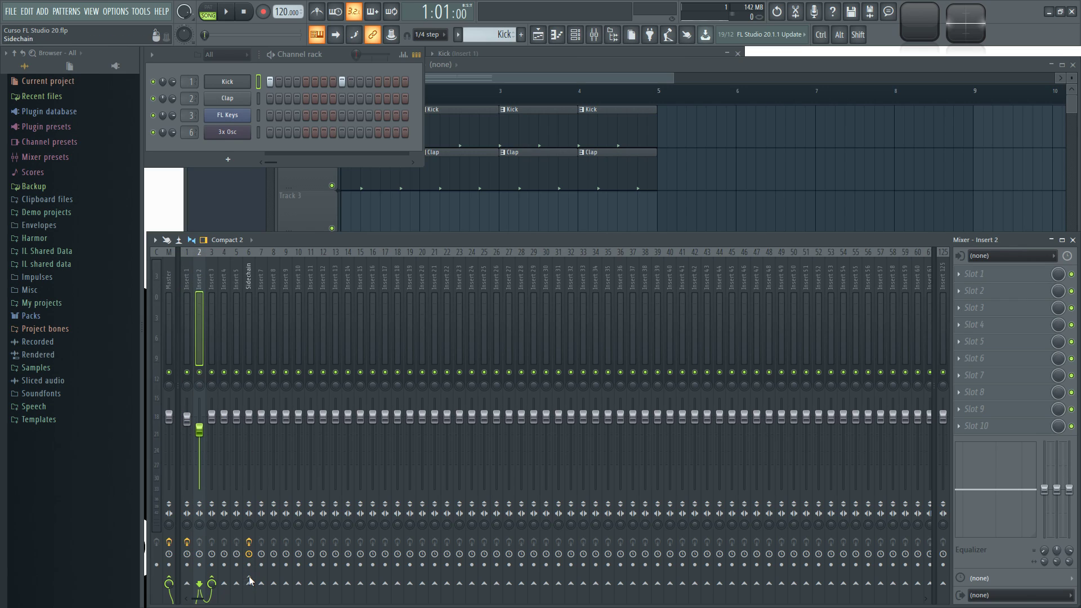
click(249, 278)
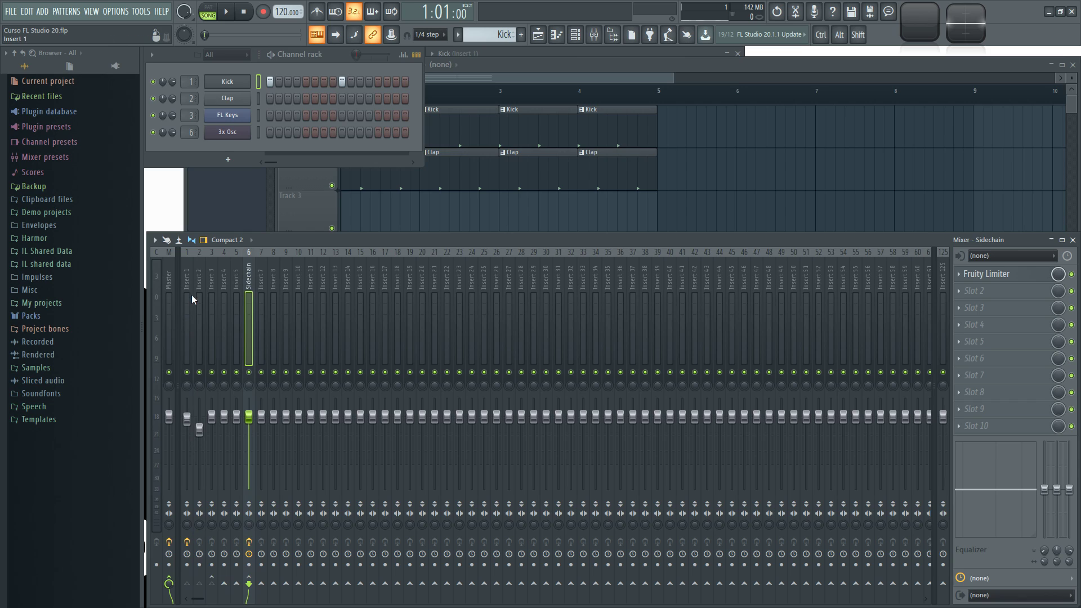
Step: Reopen the Sidechain track's Fruity Limiter and choose Insert 3 as its sidechain source
click(1006, 275)
click(1006, 275)
click(1008, 280)
click(761, 501)
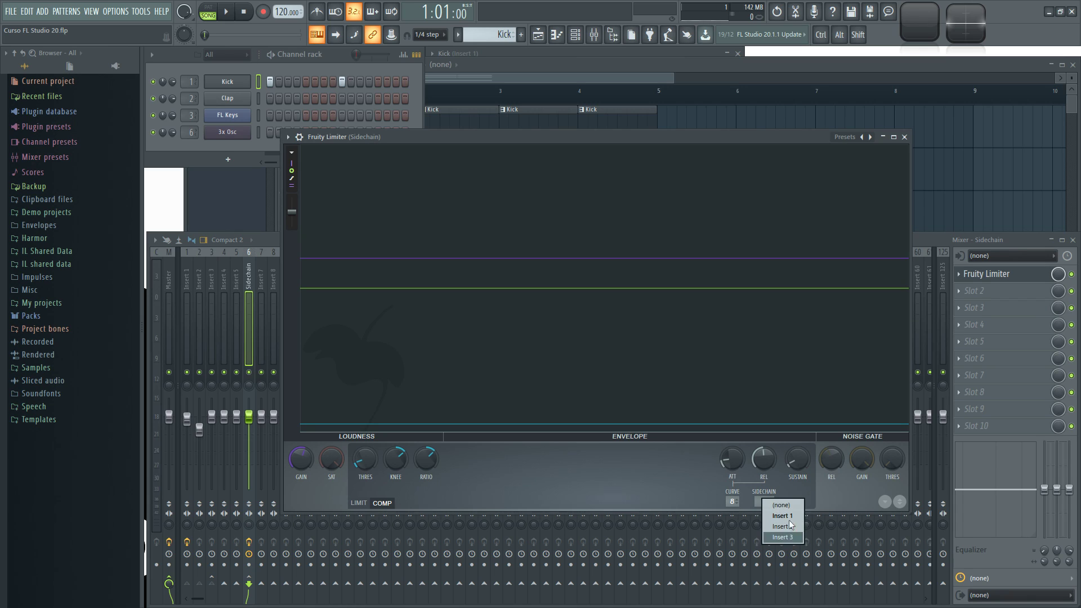
click(790, 538)
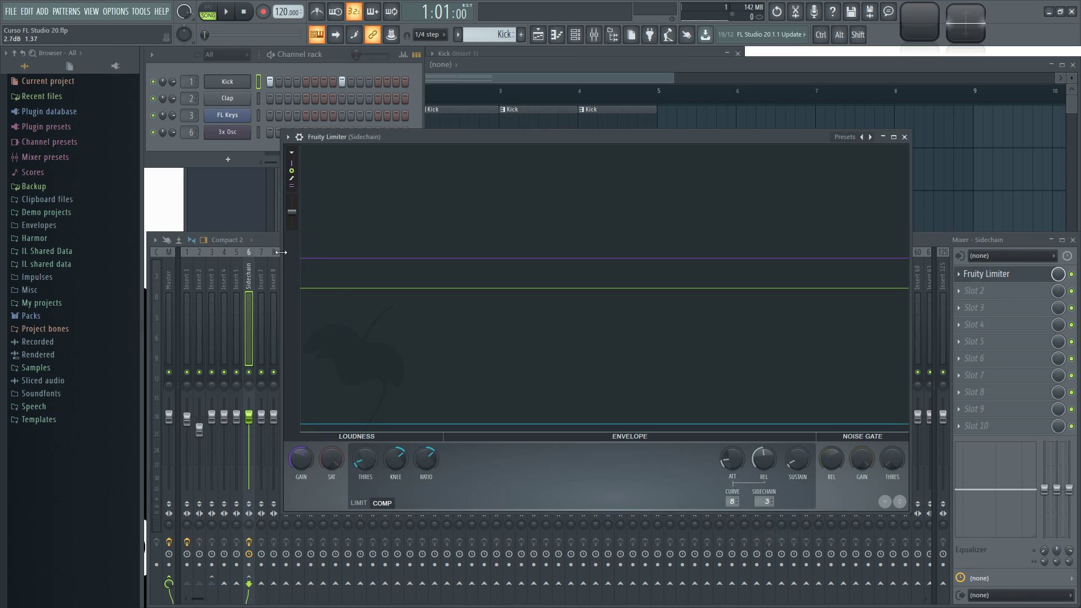
Step: Review the routing of Insert 2, Insert 3 and the Sidechain track in the mixer
click(266, 239)
click(193, 270)
click(198, 270)
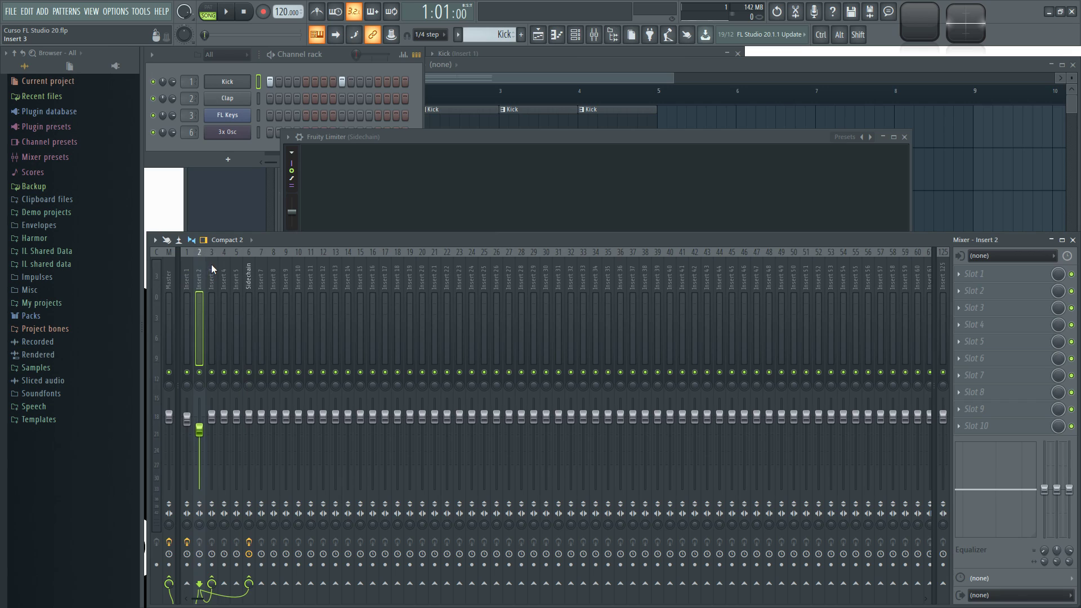
click(210, 264)
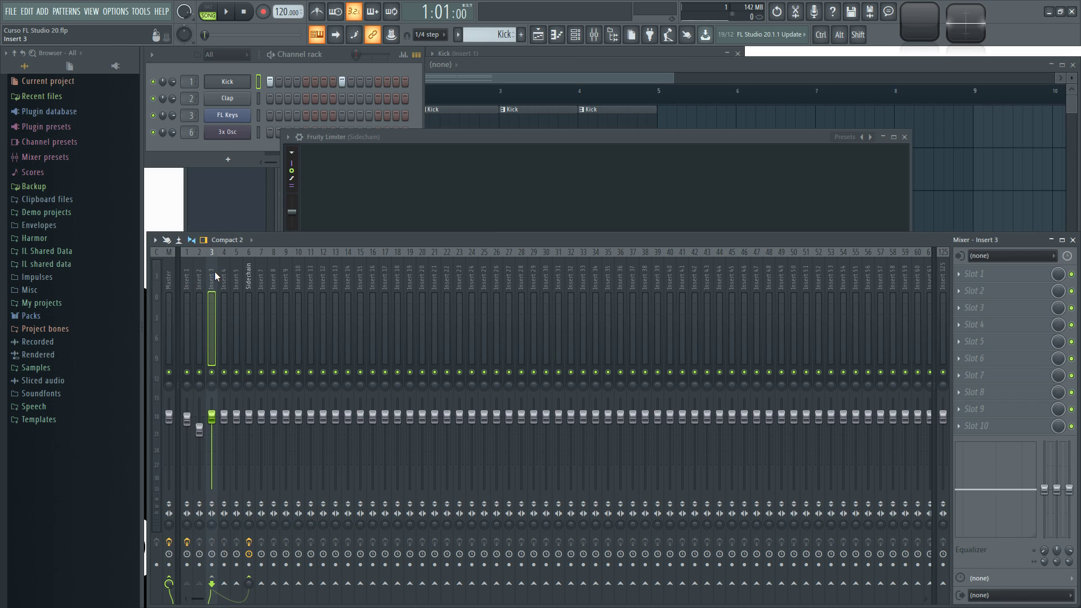
click(250, 271)
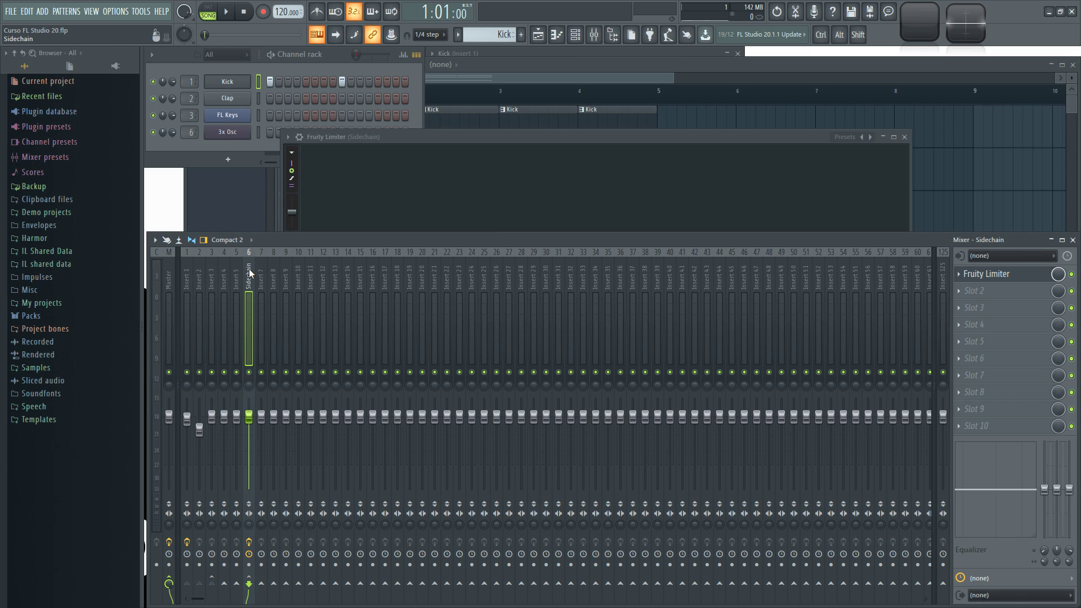
click(548, 137)
click(333, 52)
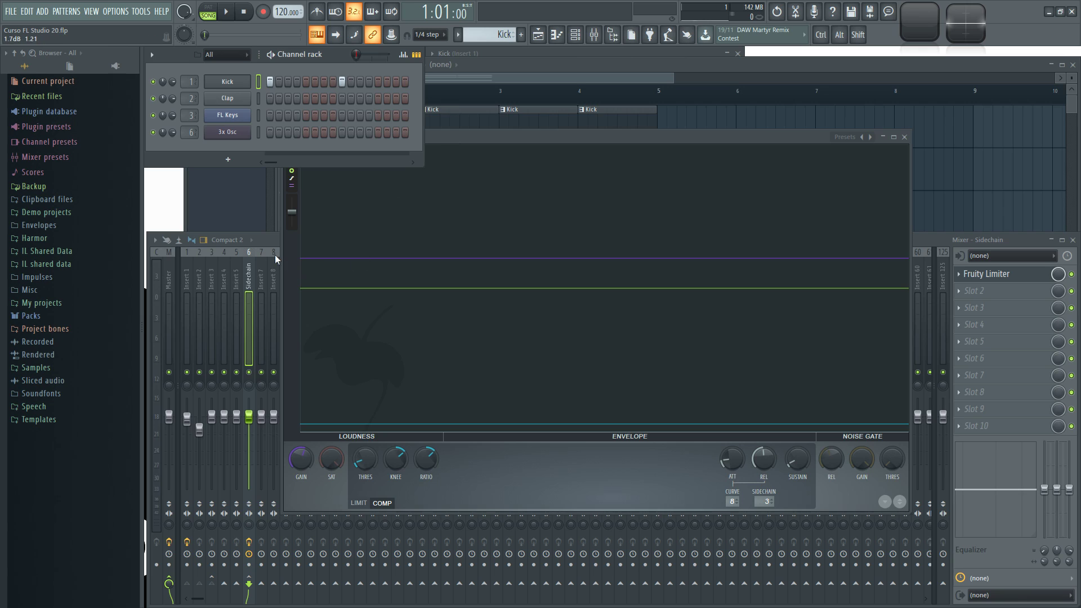
Step: Compare the routing of Insert 1, Insert 2 and Insert 3, and play the song briefly to check their levels
click(268, 240)
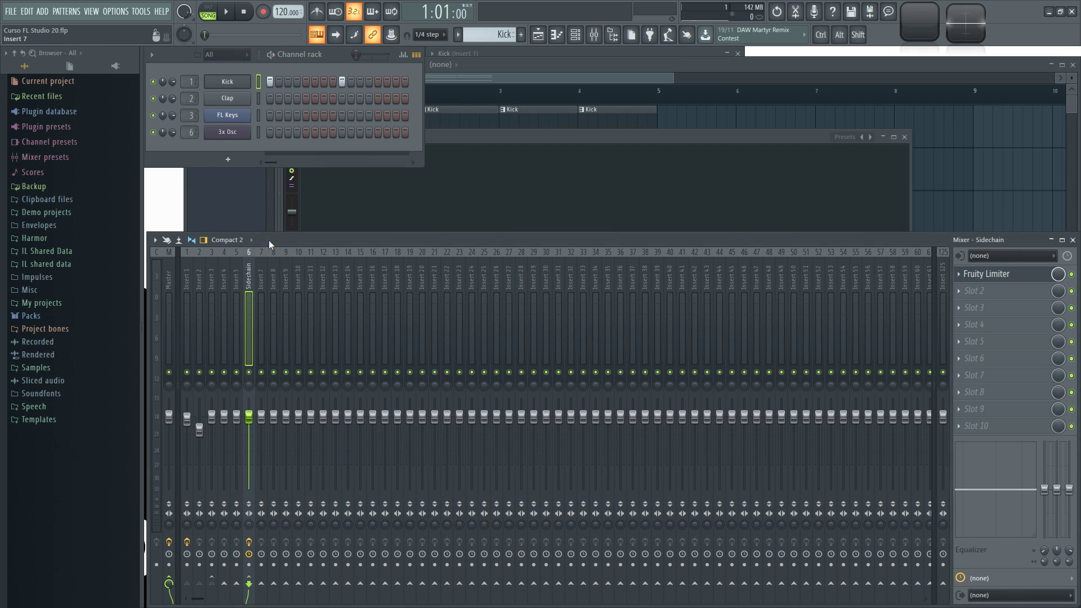
click(191, 272)
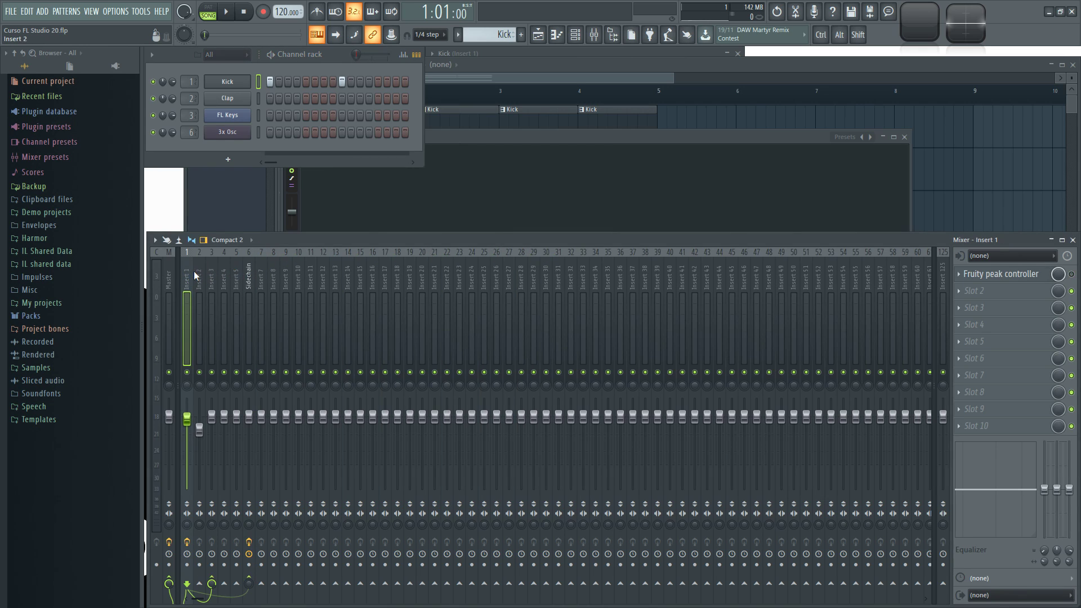
click(198, 270)
click(184, 273)
click(198, 273)
click(185, 272)
click(212, 271)
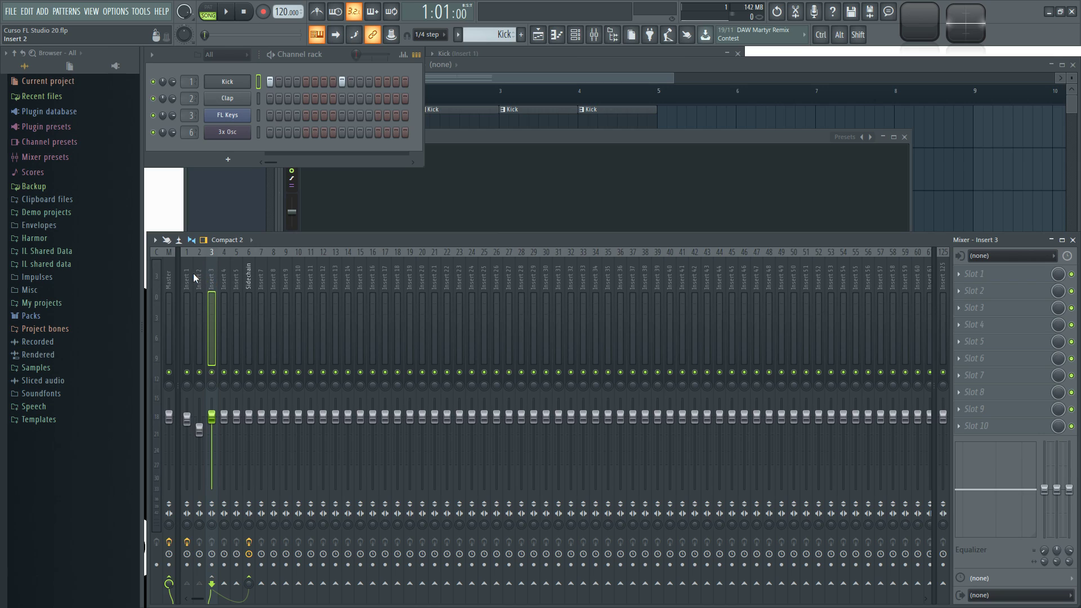
click(218, 272)
click(211, 272)
key(space)
key(space)
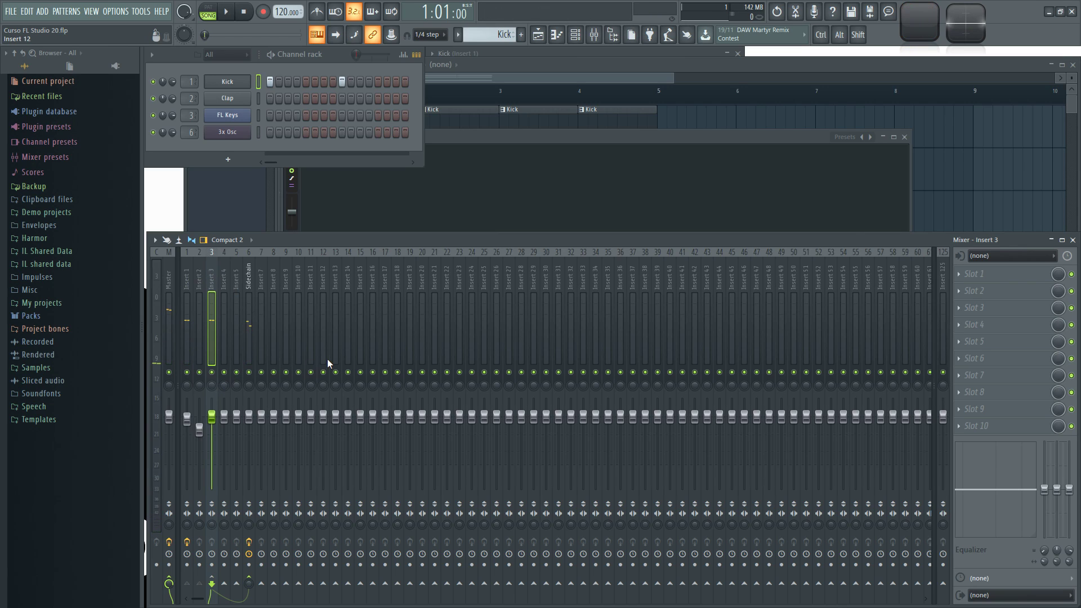